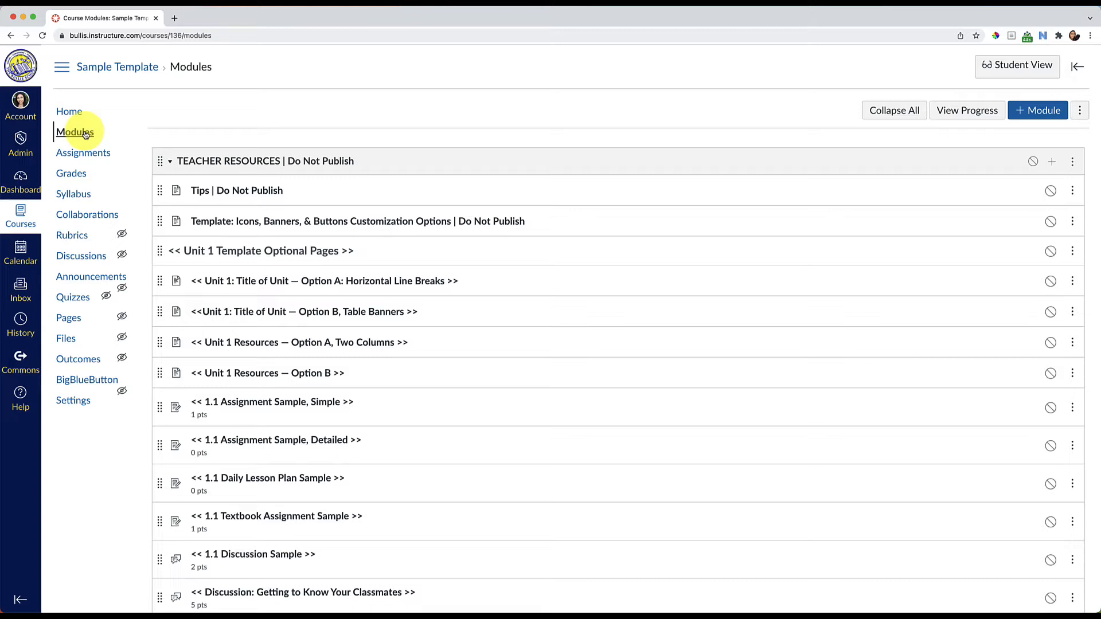
Step: Open the course modules and look over the TEACHER RESOURCES module, collapsing it to view the modules below and expanding it again
click(85, 134)
scroll(241, 201, down, 1)
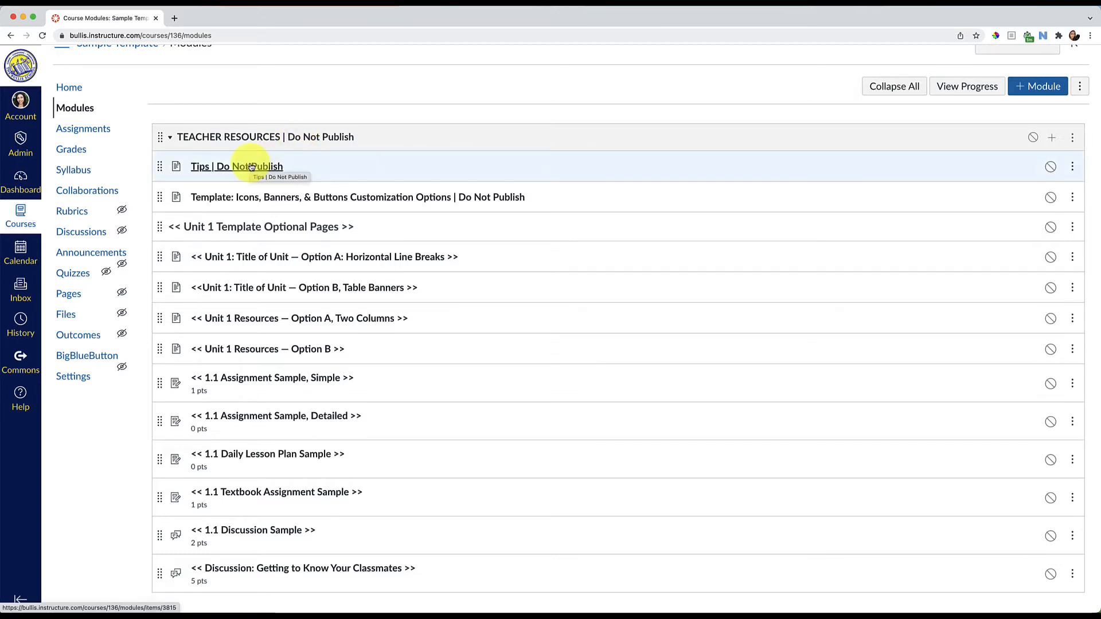
click(170, 140)
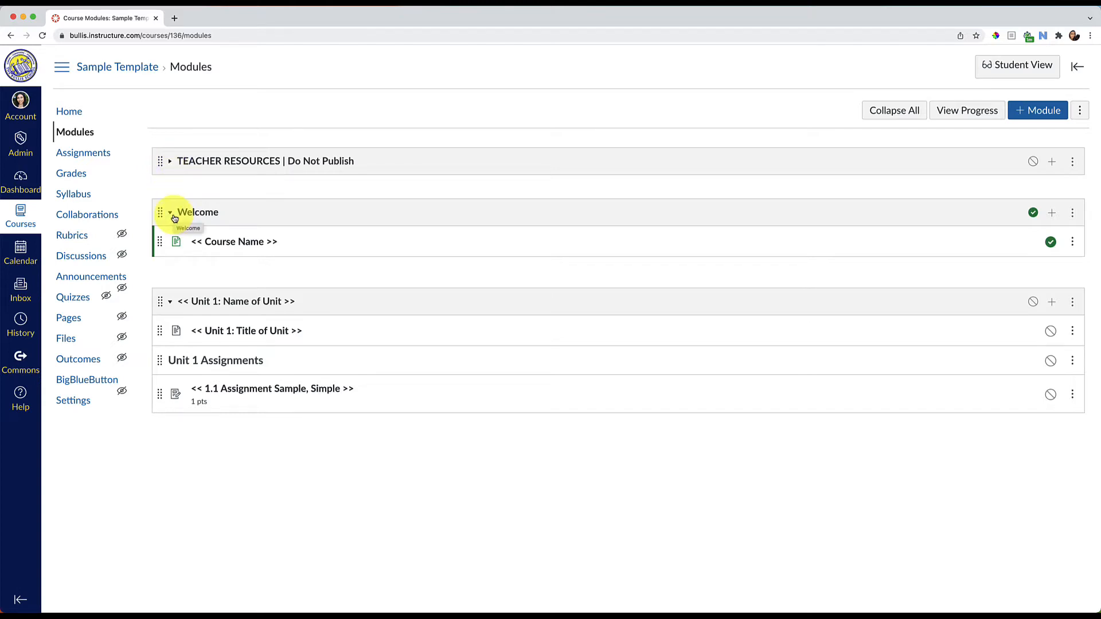
click(171, 164)
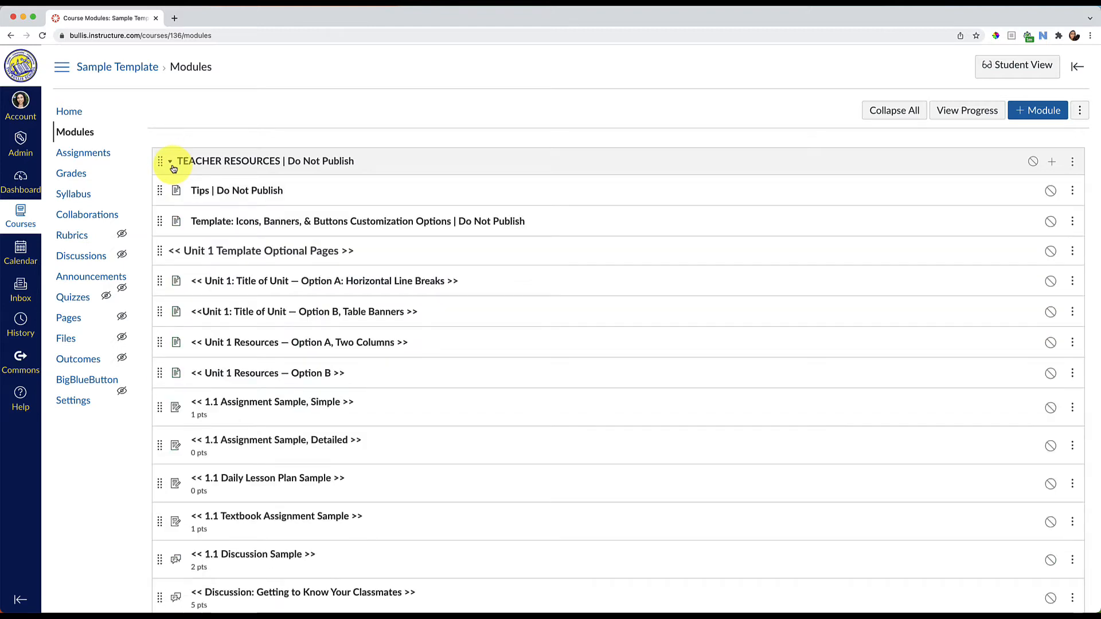
Step: Open the Tips | Do Not Publish page in a separate tab, read through it and close that tab
right_click(215, 190)
click(235, 198)
click(244, 16)
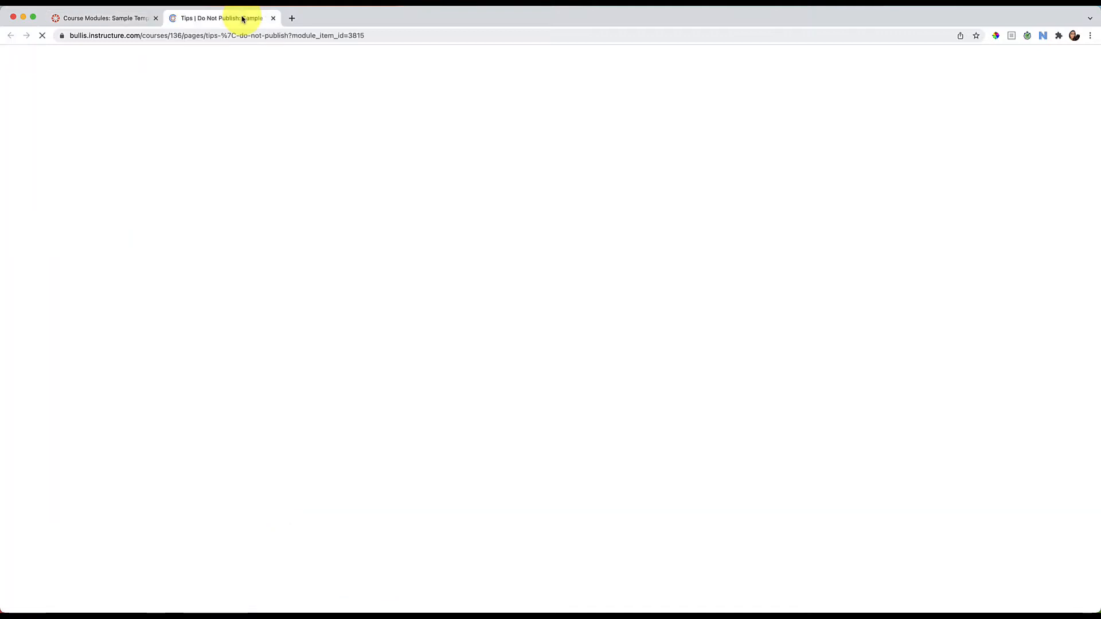
scroll(337, 357, down, 1)
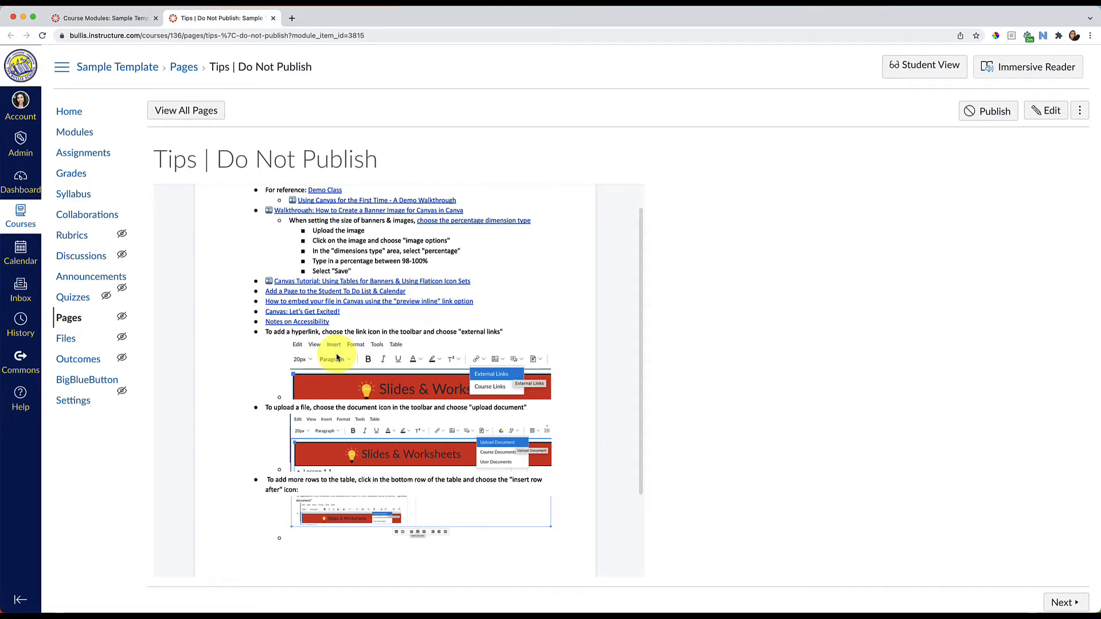
click(273, 18)
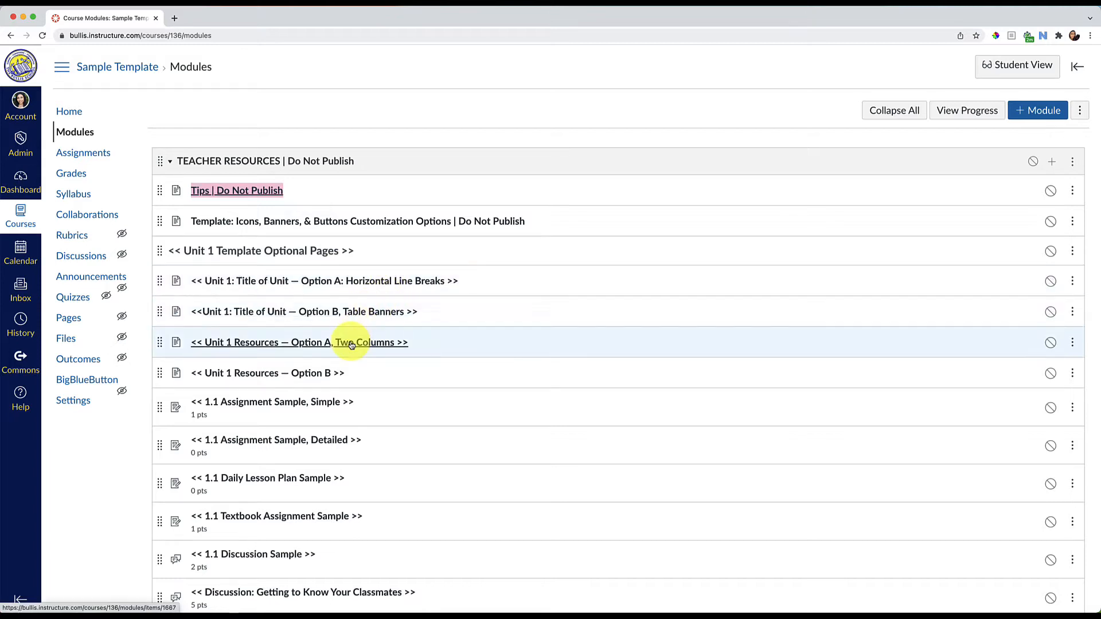
Step: Look over the optional template pages and samples in the TEACHER RESOURCES module and collapse the module
scroll(338, 368, down, 1)
scroll(338, 367, down, 2)
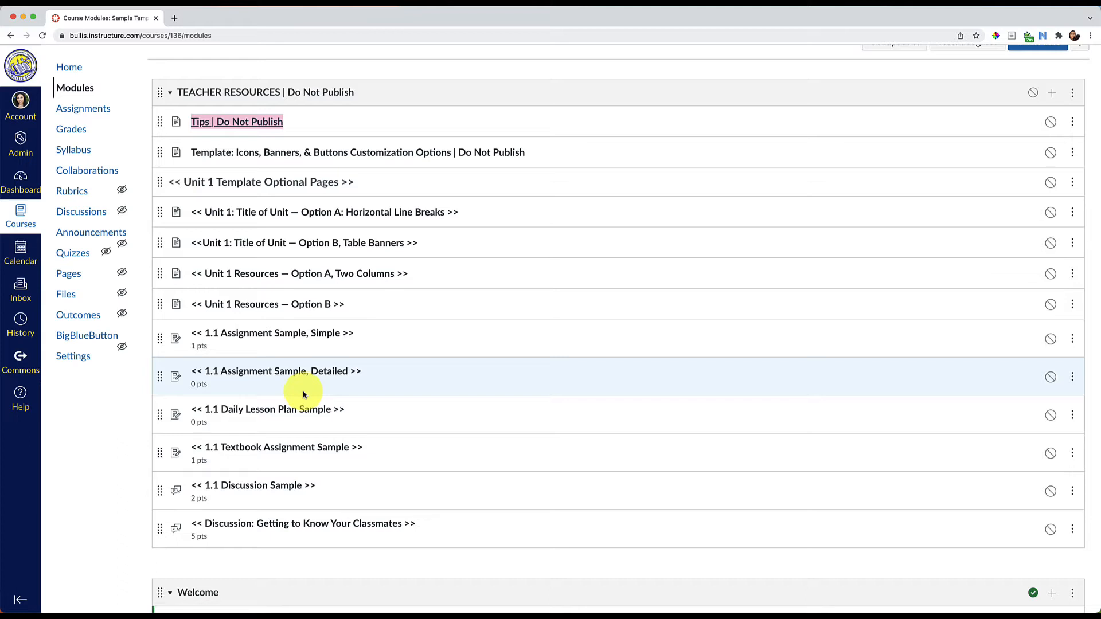
click(164, 93)
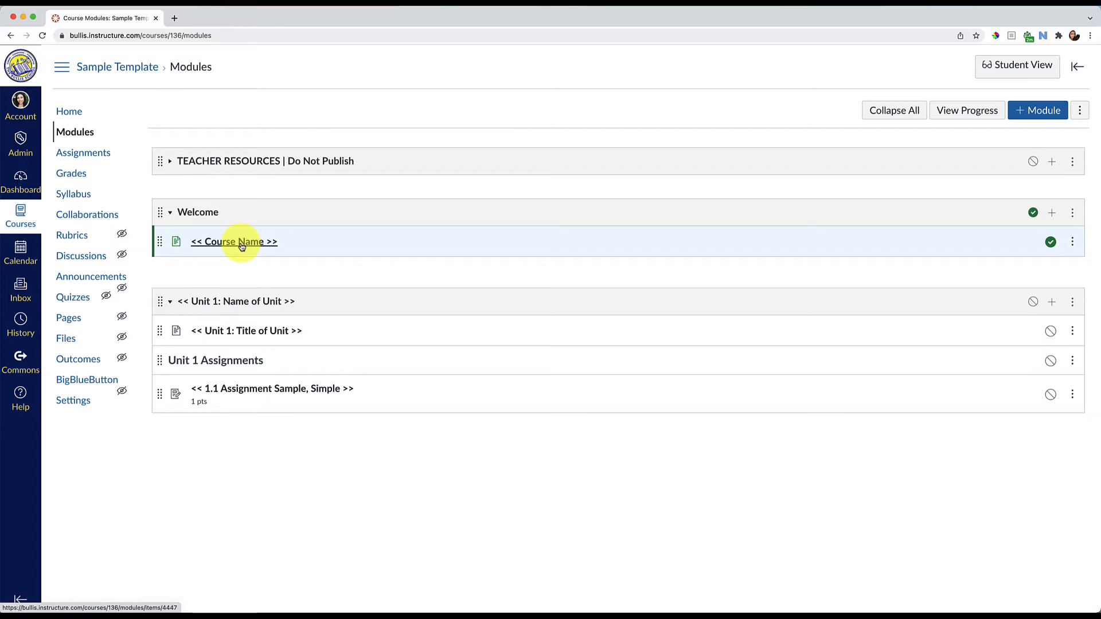
Step: Open the << Course Name >> page for editing and review its title, welcome text and course information link
click(242, 247)
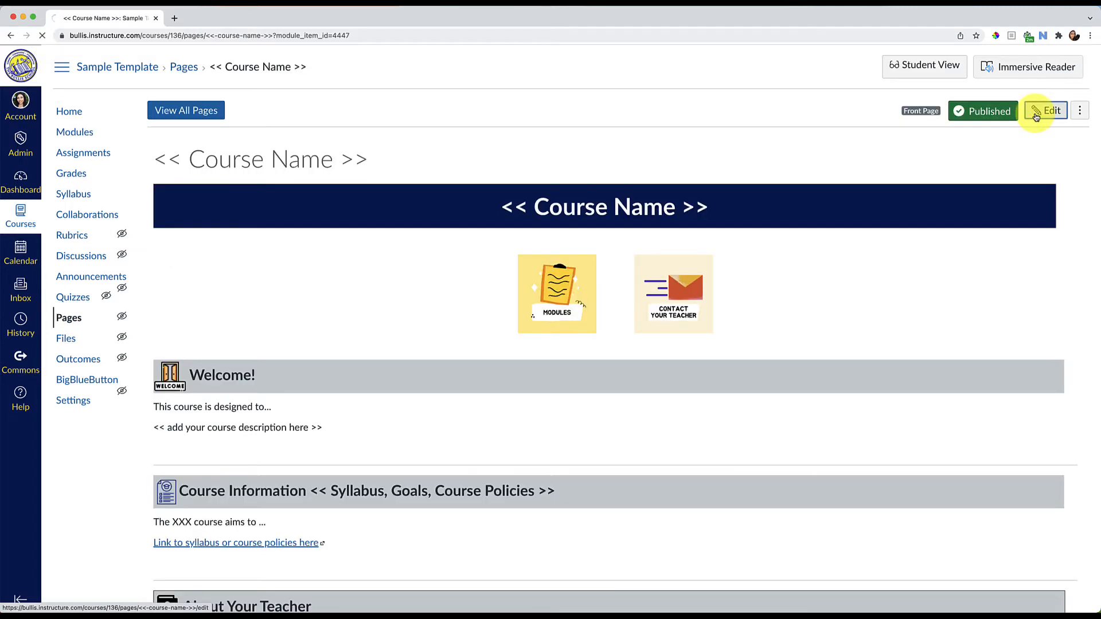
click(1035, 114)
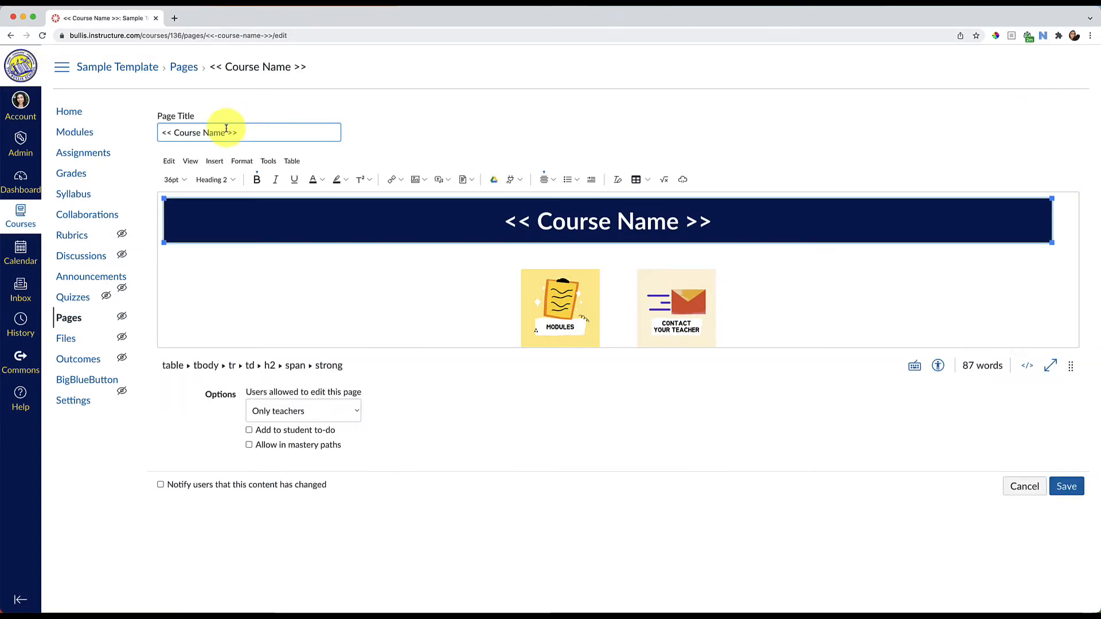
drag(239, 133, 147, 135)
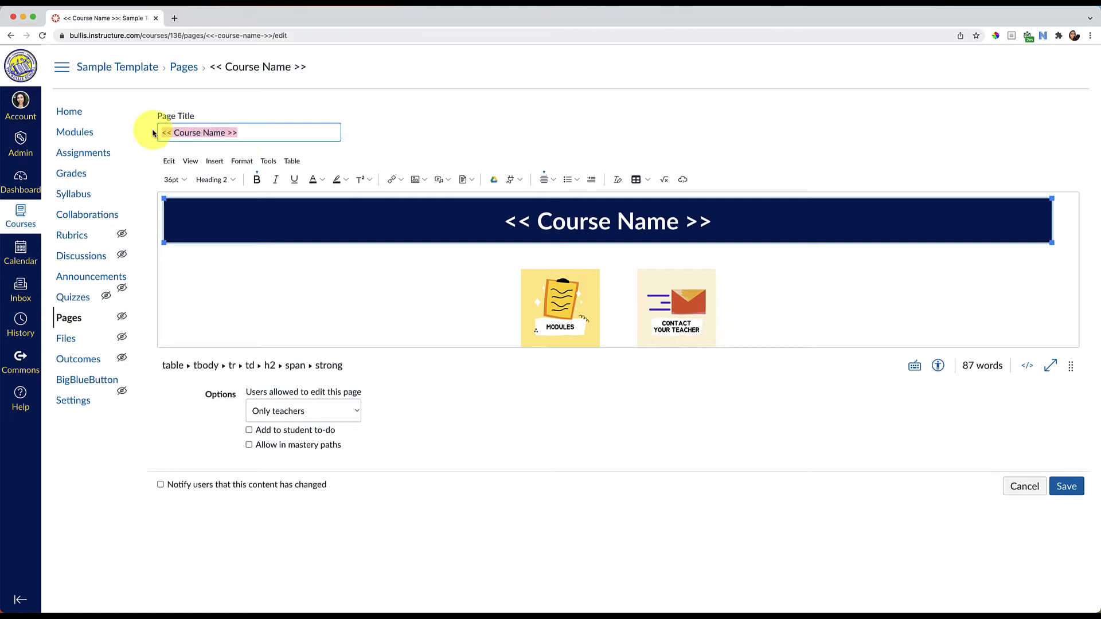
click(225, 135)
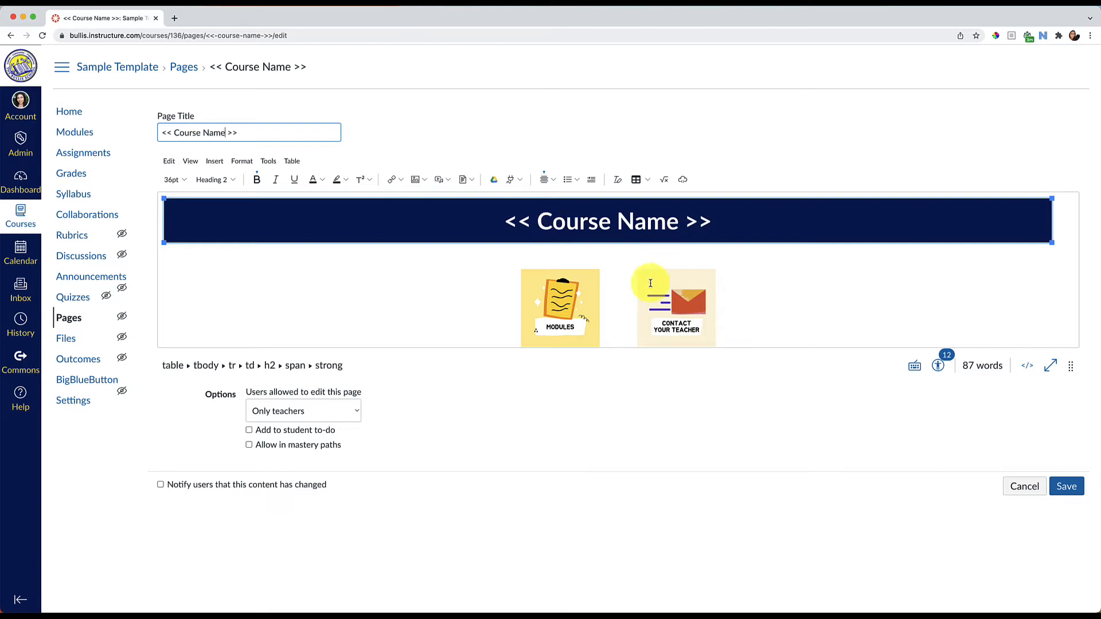
scroll(628, 281, down, 5)
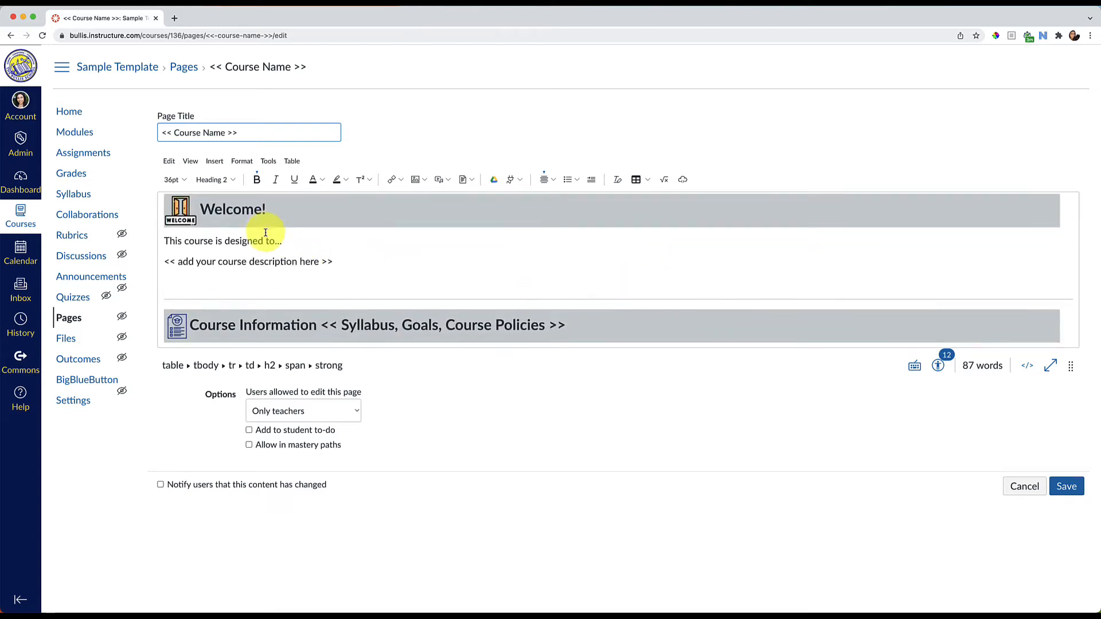
scroll(282, 253, down, 2)
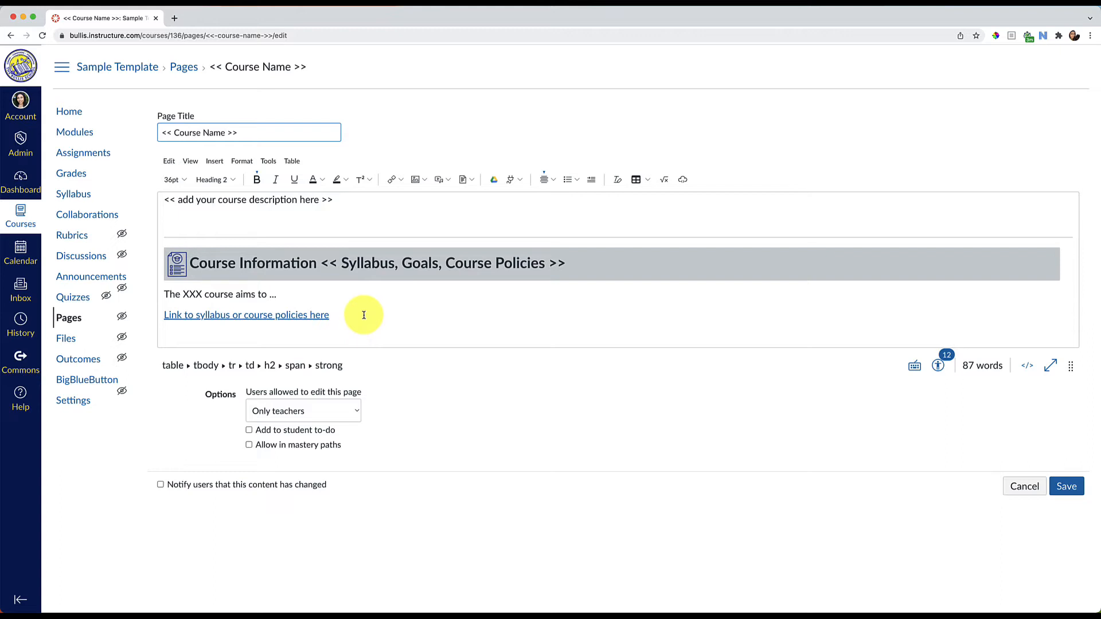
click(276, 316)
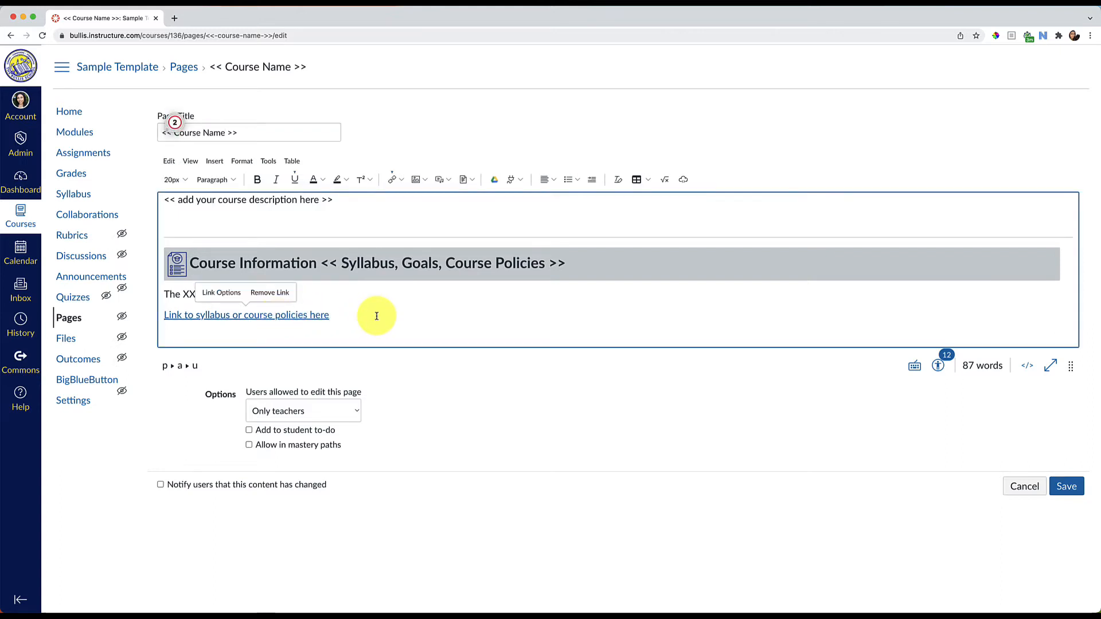
scroll(377, 316, down, 4)
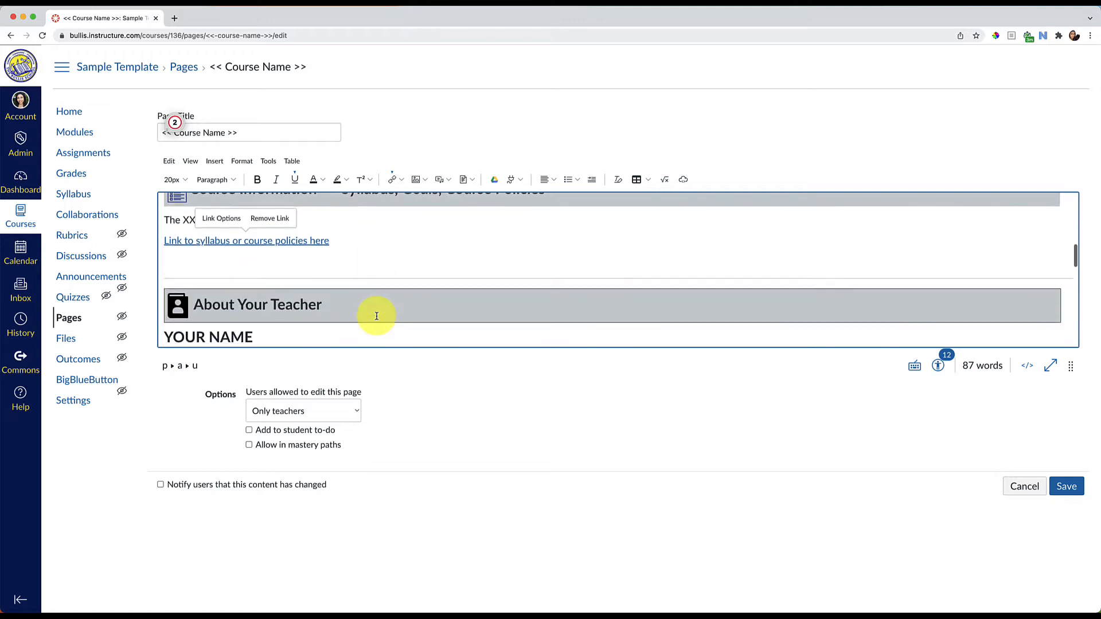
Step: Expand the page editor to full screen and delete the dog photo in the About Your Teacher section
click(1050, 366)
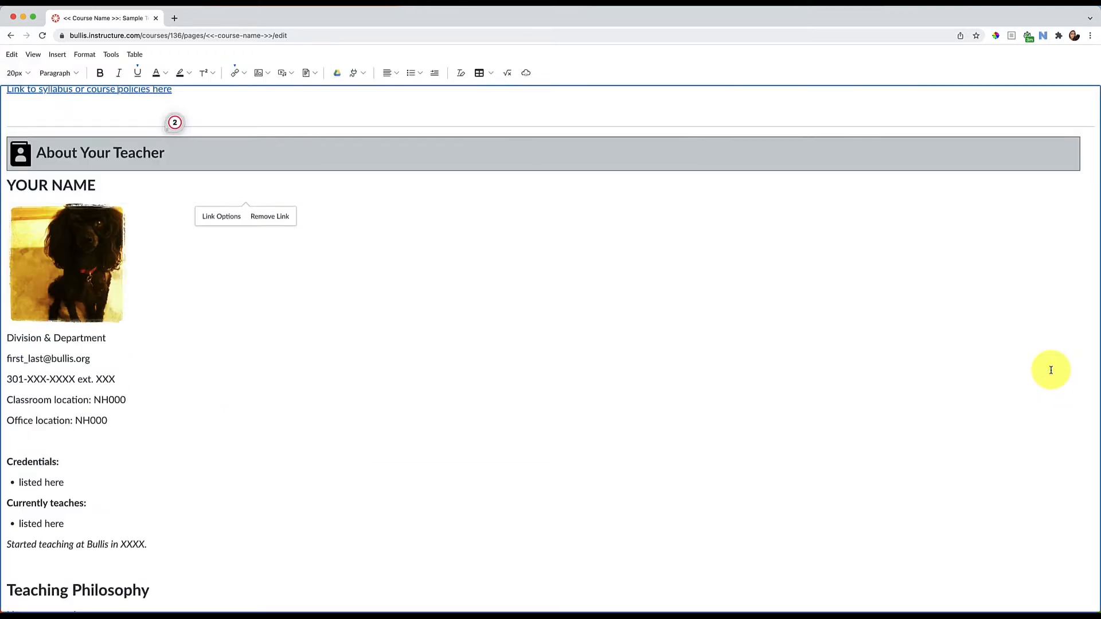
click(110, 187)
click(97, 264)
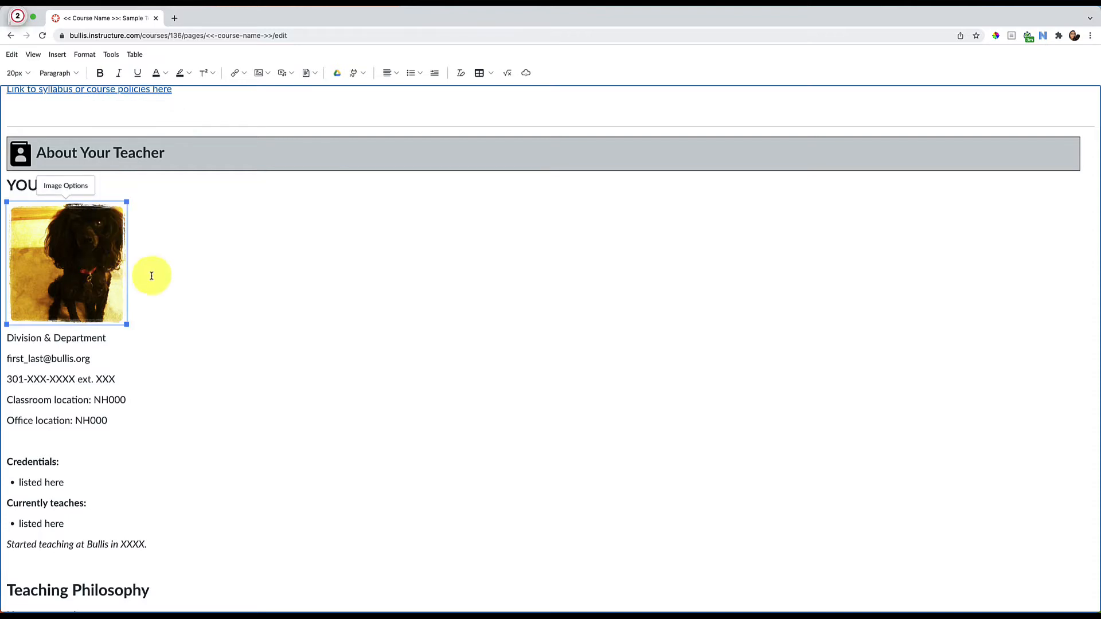
key(Delete)
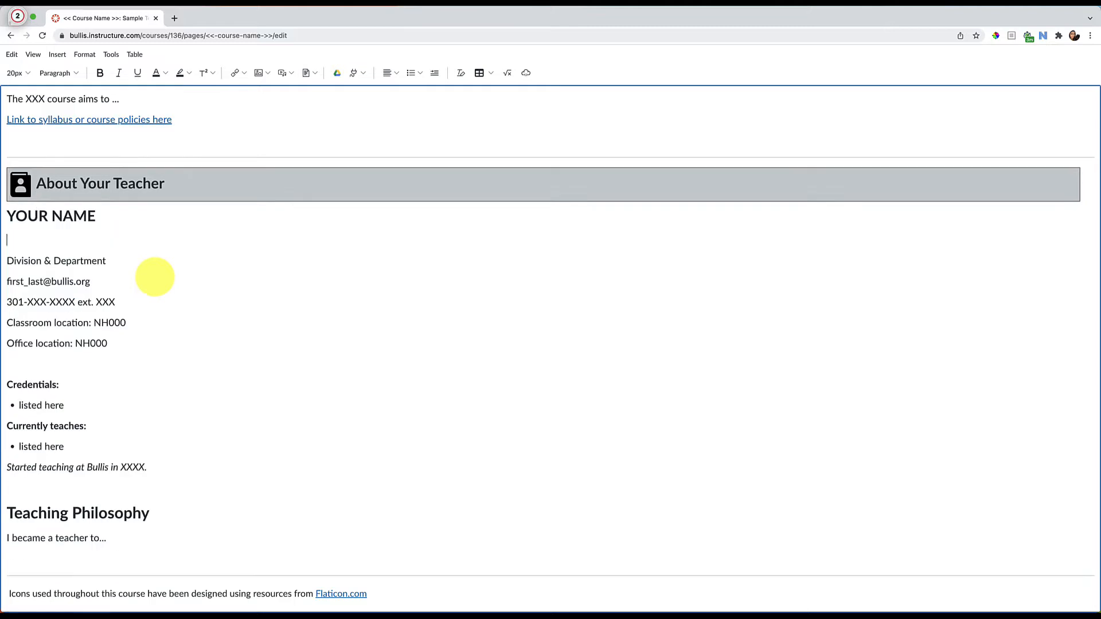
Step: Insert profile.jpg from the user images below the YOUR NAME heading and enlarge it slightly
click(266, 75)
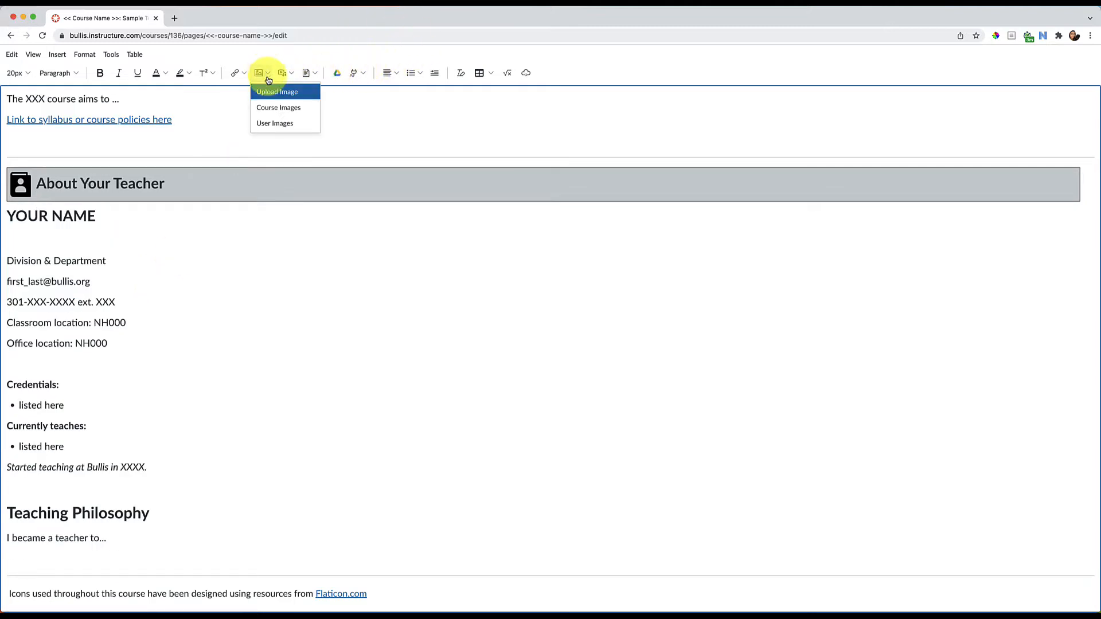
click(274, 125)
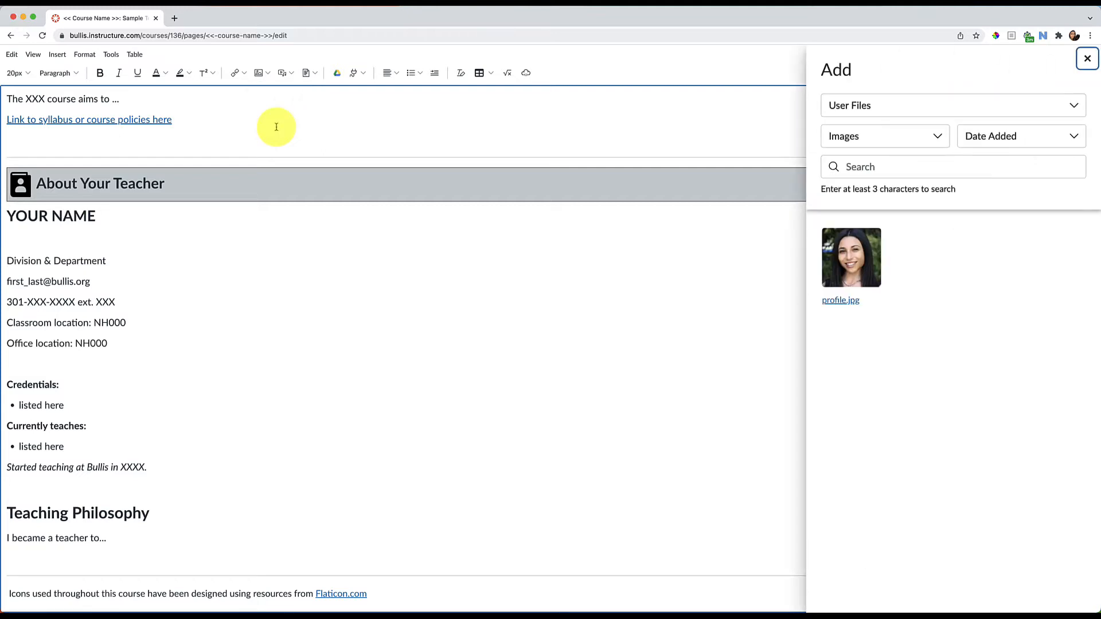
click(869, 277)
click(15, 274)
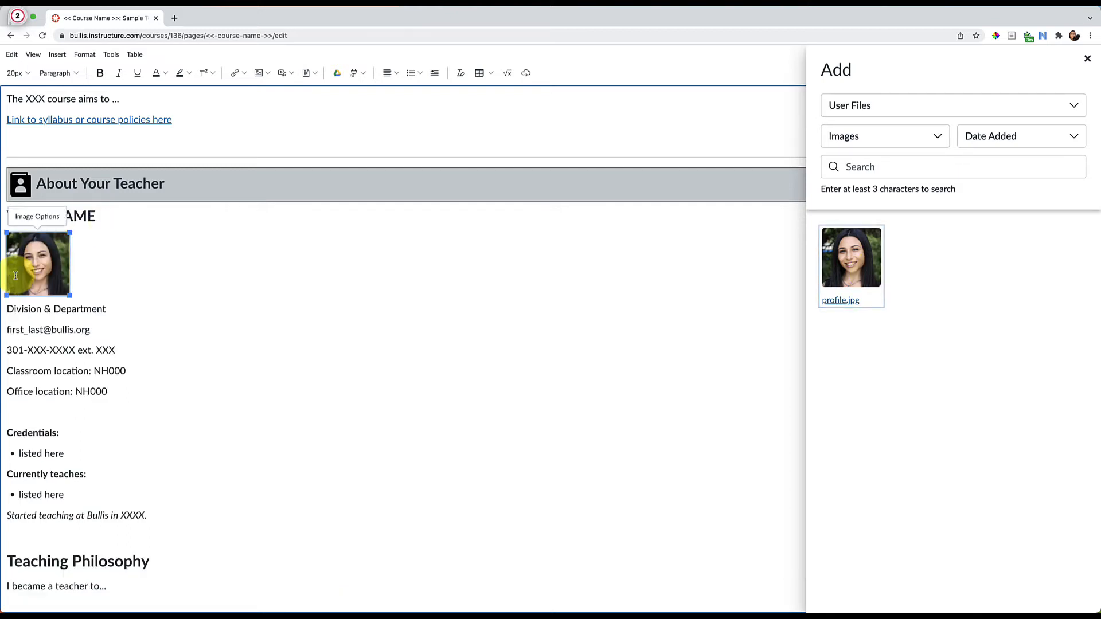
click(1086, 60)
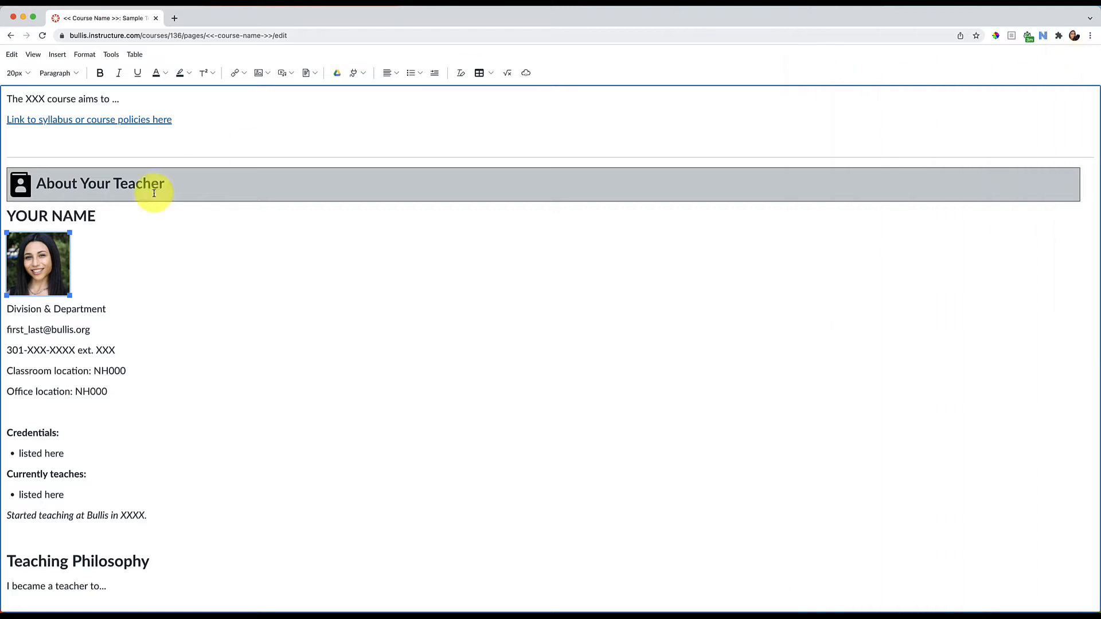
drag(69, 296, 115, 330)
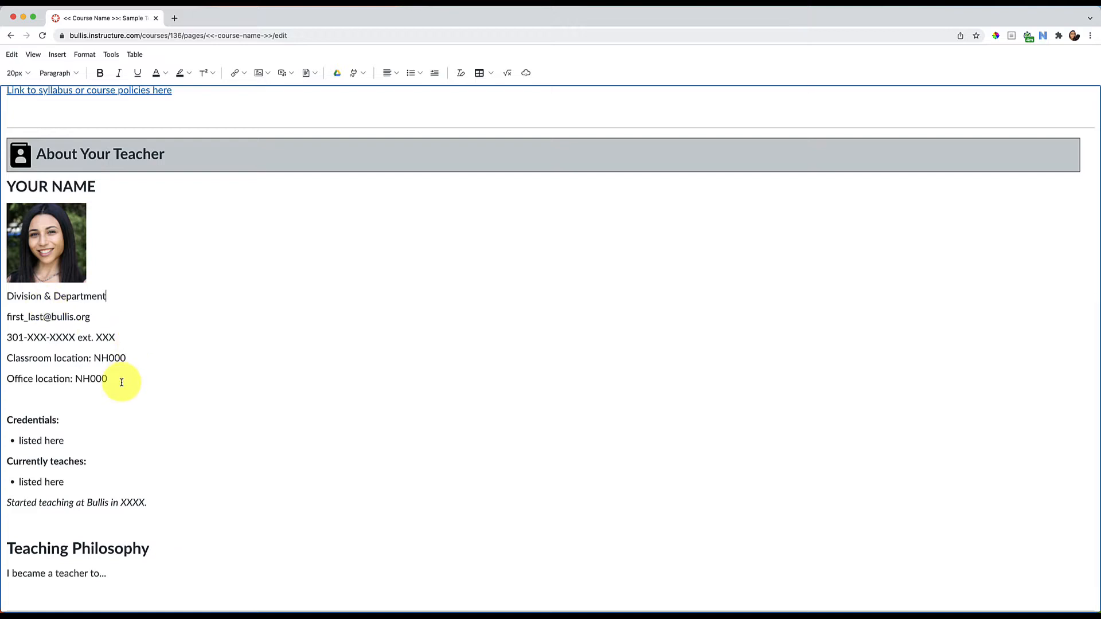
Step: Leave full-screen editing, discard the unsaved changes to the << Course Name >> page and return to the course modules
scroll(121, 382, down, 2)
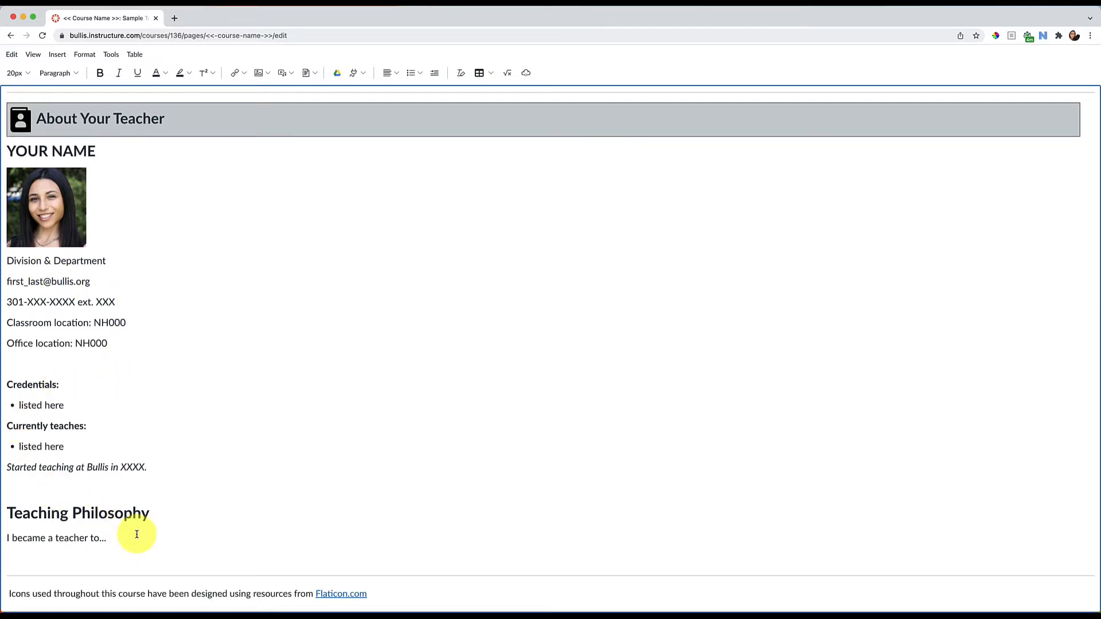
click(33, 55)
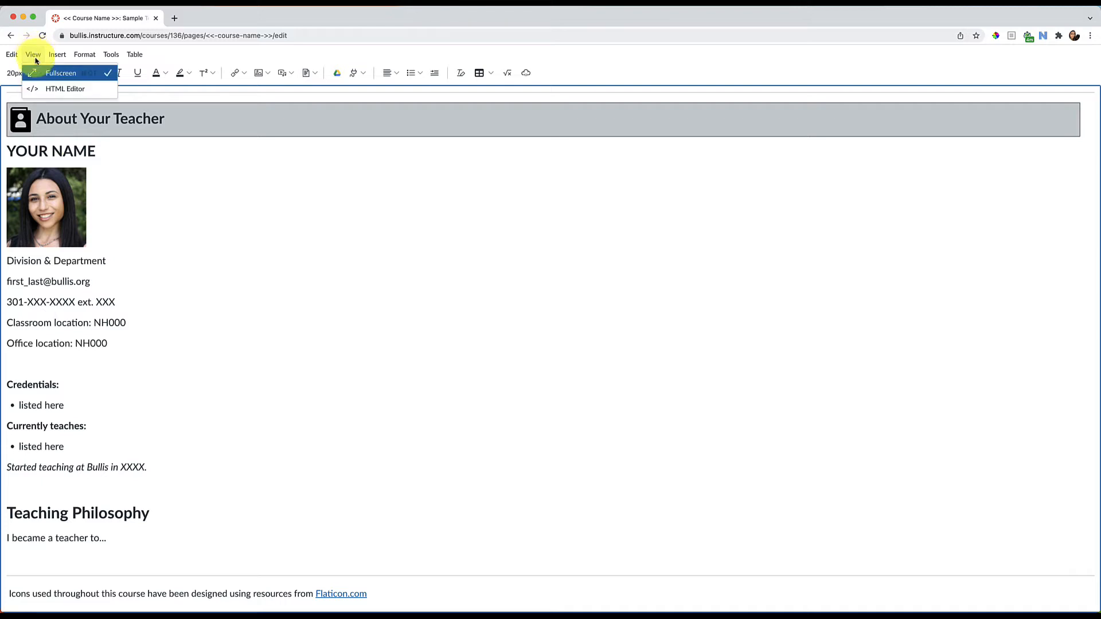
click(46, 73)
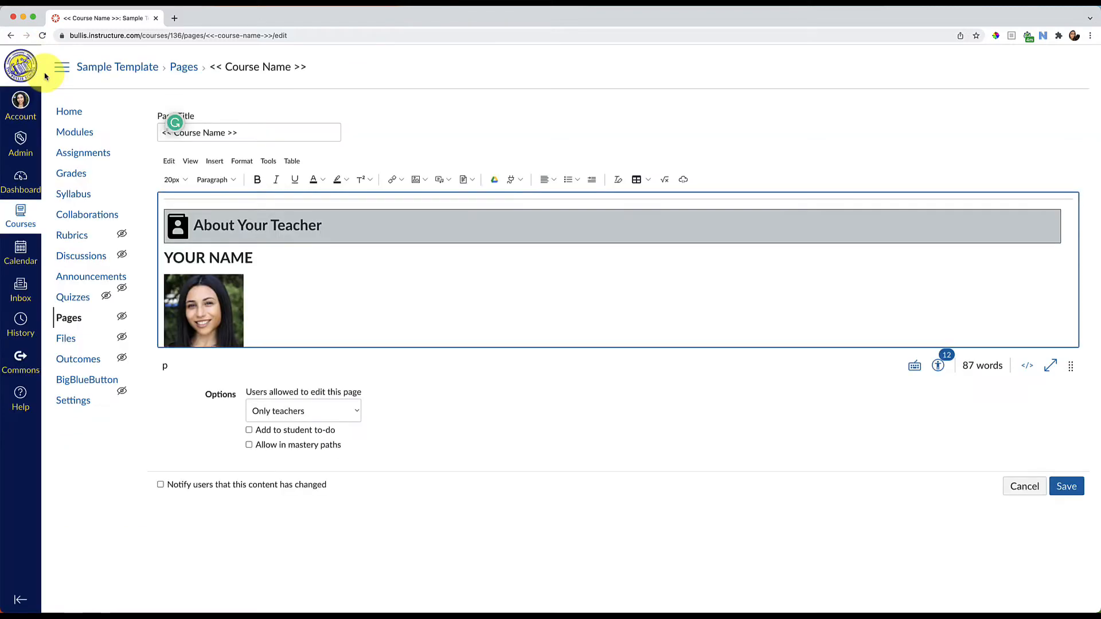
scroll(283, 287, down, 3)
scroll(285, 289, down, 5)
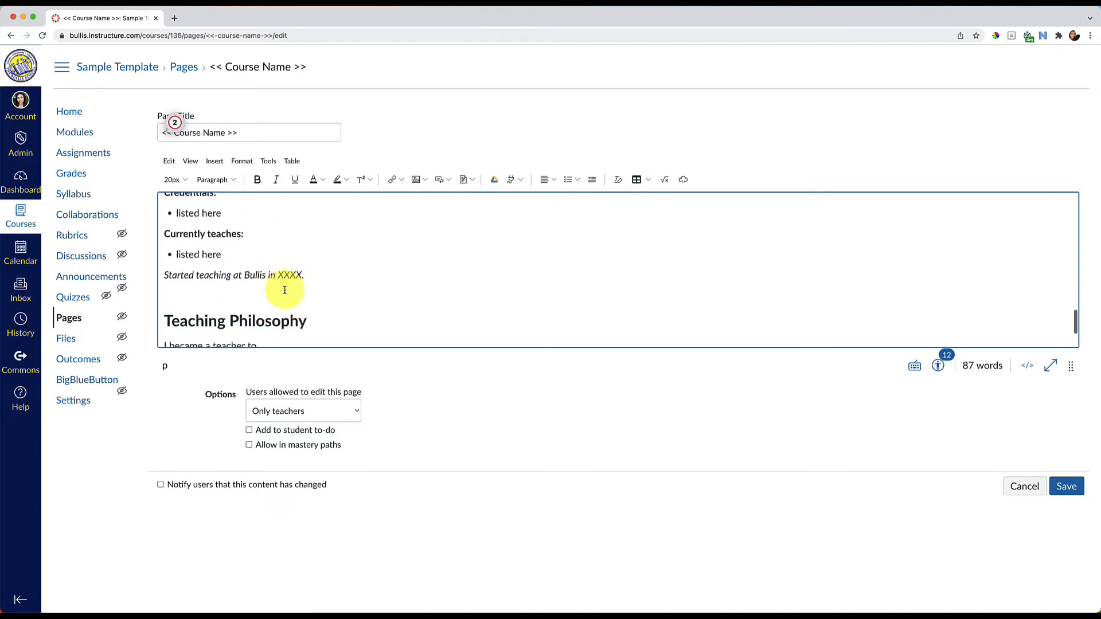
click(1020, 486)
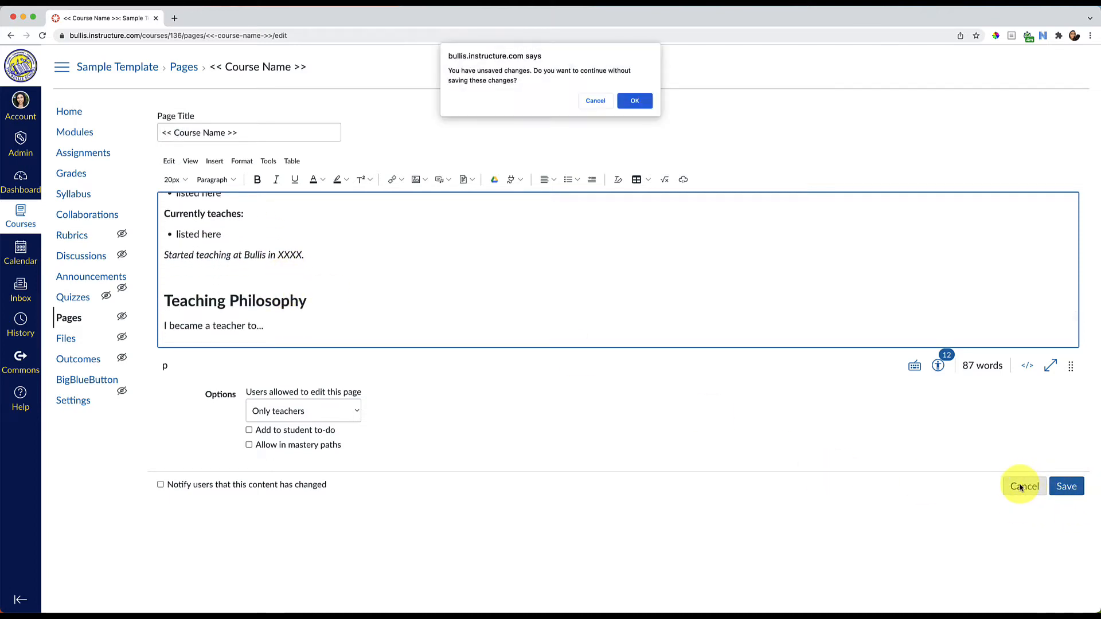
click(635, 102)
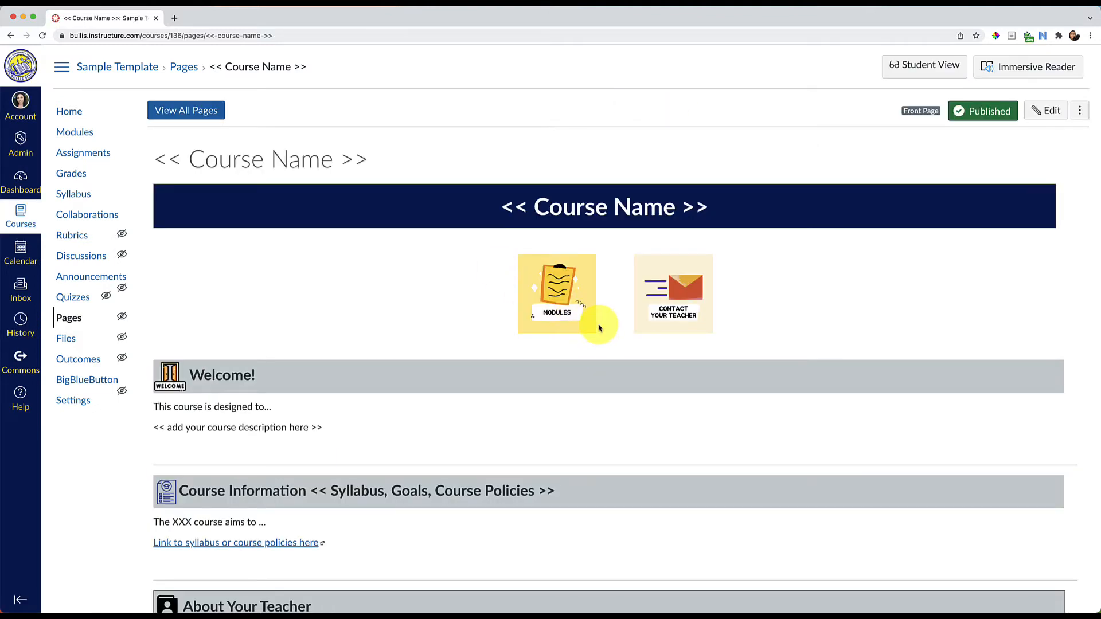
click(87, 133)
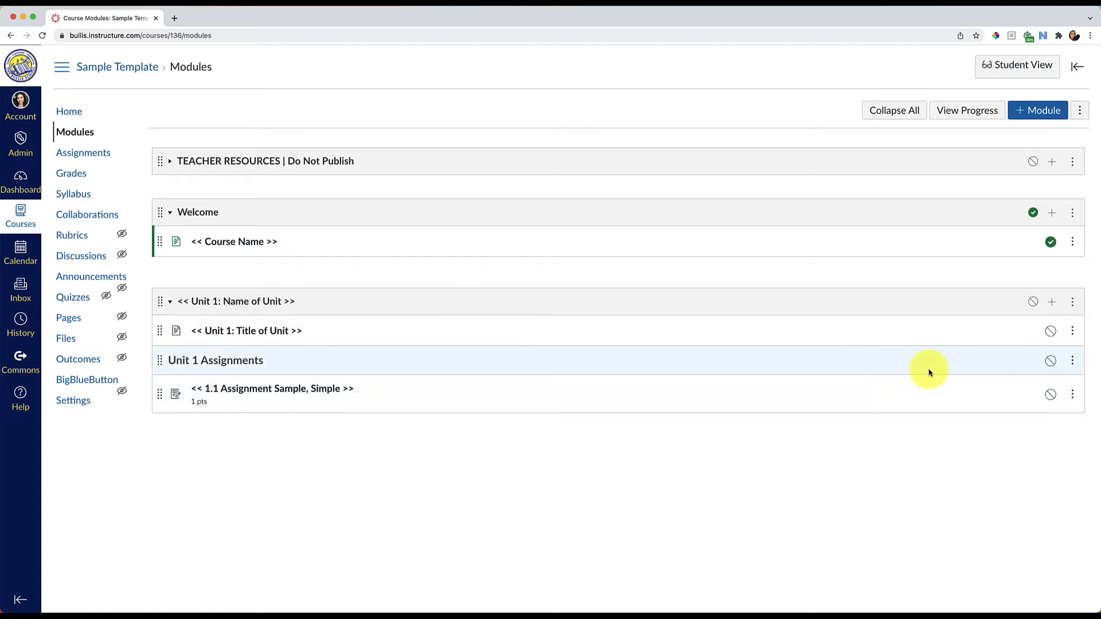
Step: Try renaming the << Unit 1: Name of Unit >> module to "Unit 1: Demo Unit" and cancel the module settings
click(1071, 302)
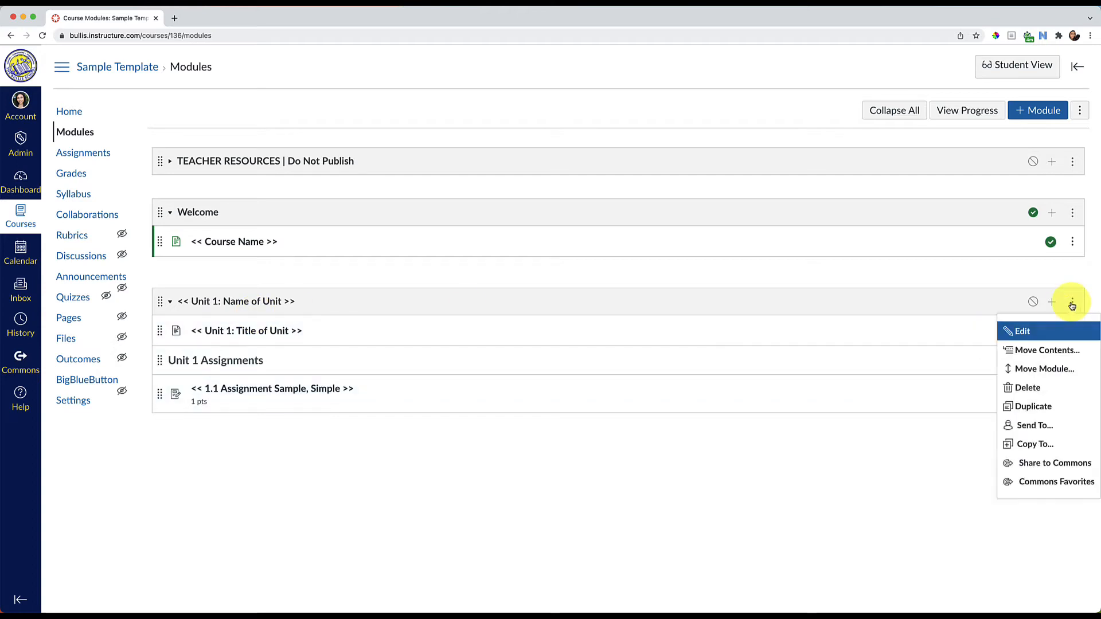
click(1024, 330)
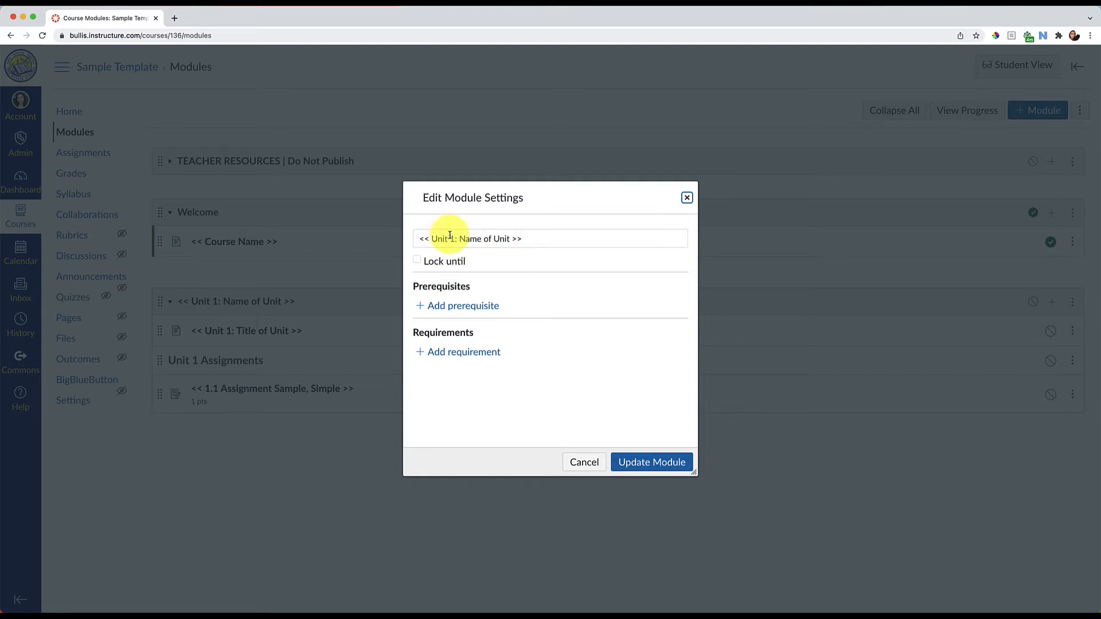
text(n)
text(it)
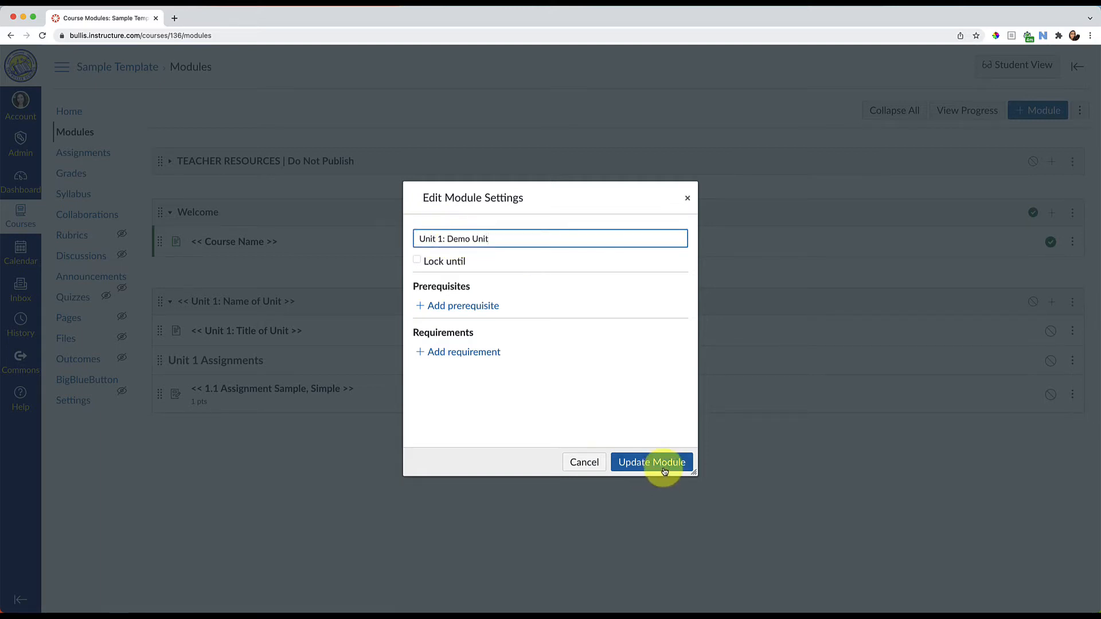
click(582, 462)
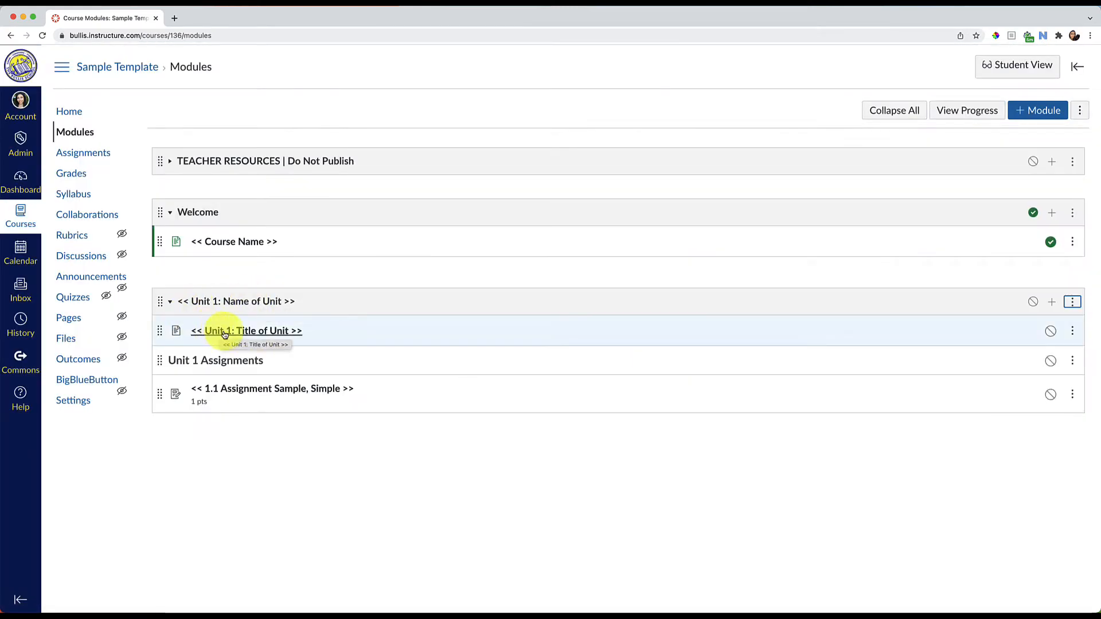
Step: Open the << Unit 1: Title of Unit >> page for editing and extend its banner heading to "Unit 1: Title of Unit"
click(269, 332)
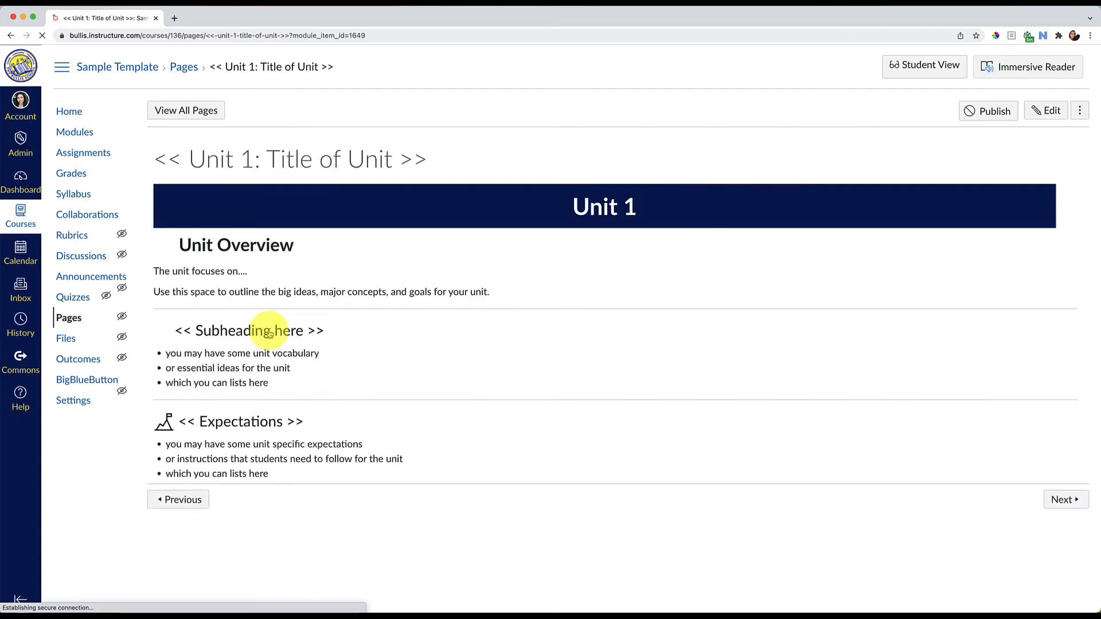
click(1040, 113)
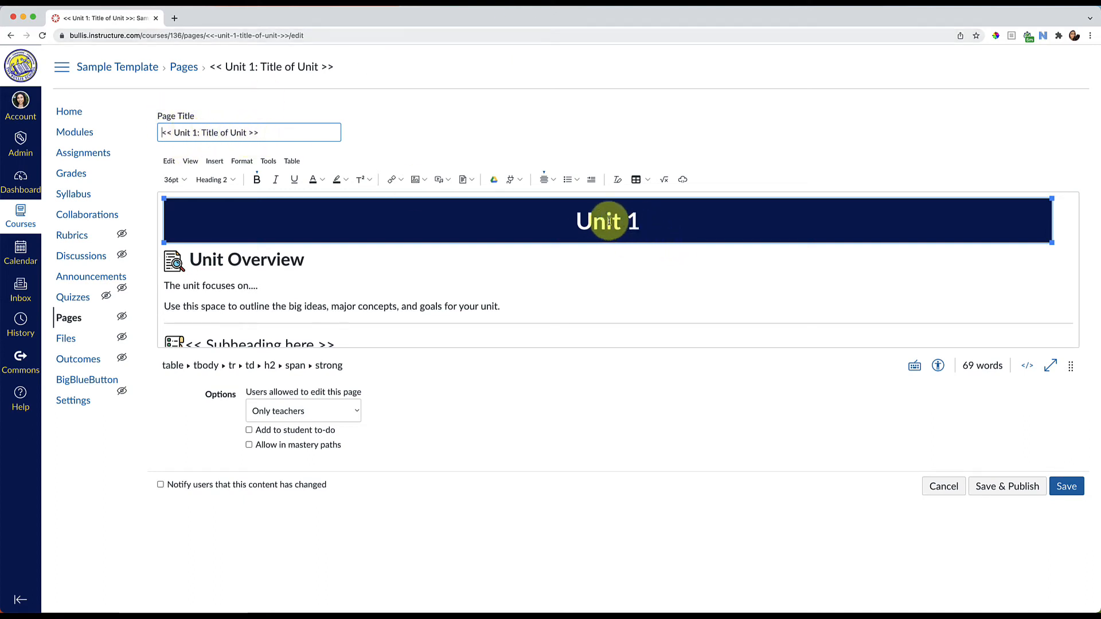
click(637, 223)
text(: Title of Unit)
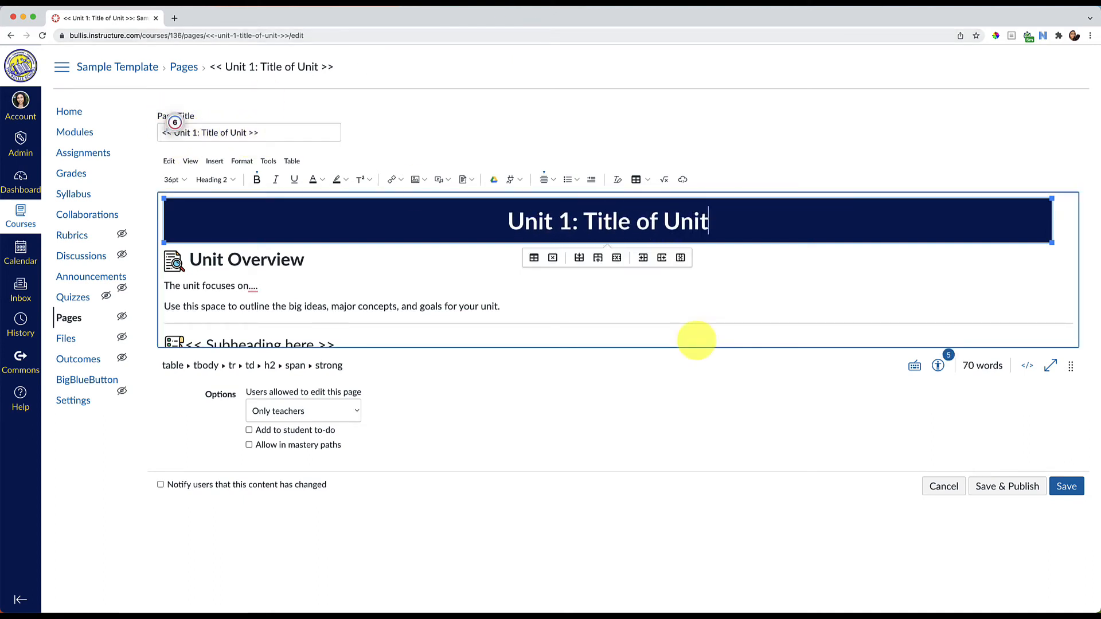
Step: Look through the page's Unit Overview and subheading sections, discard the unsaved edits and return to the course modules
click(434, 287)
scroll(306, 261, down, 2)
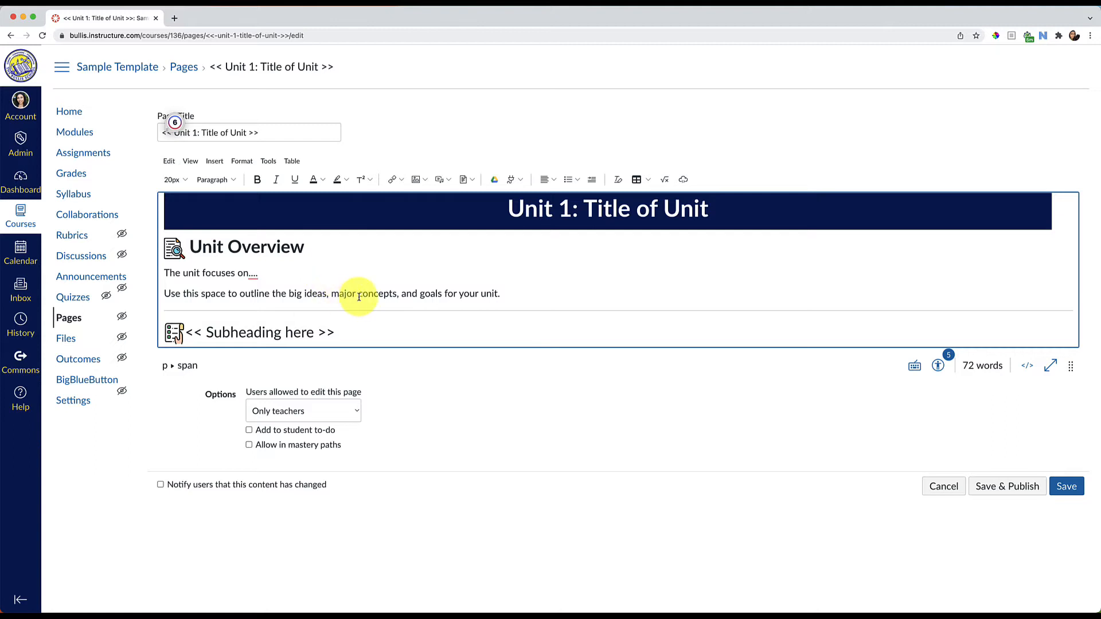
scroll(358, 295, down, 3)
scroll(359, 296, down, 10)
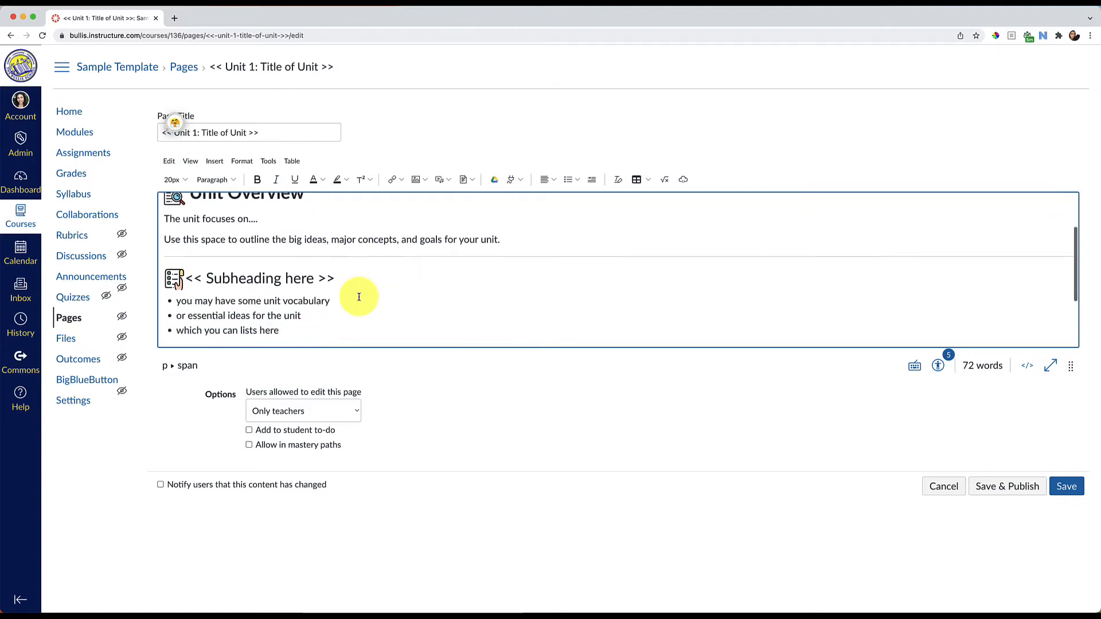
scroll(359, 296, up, 10)
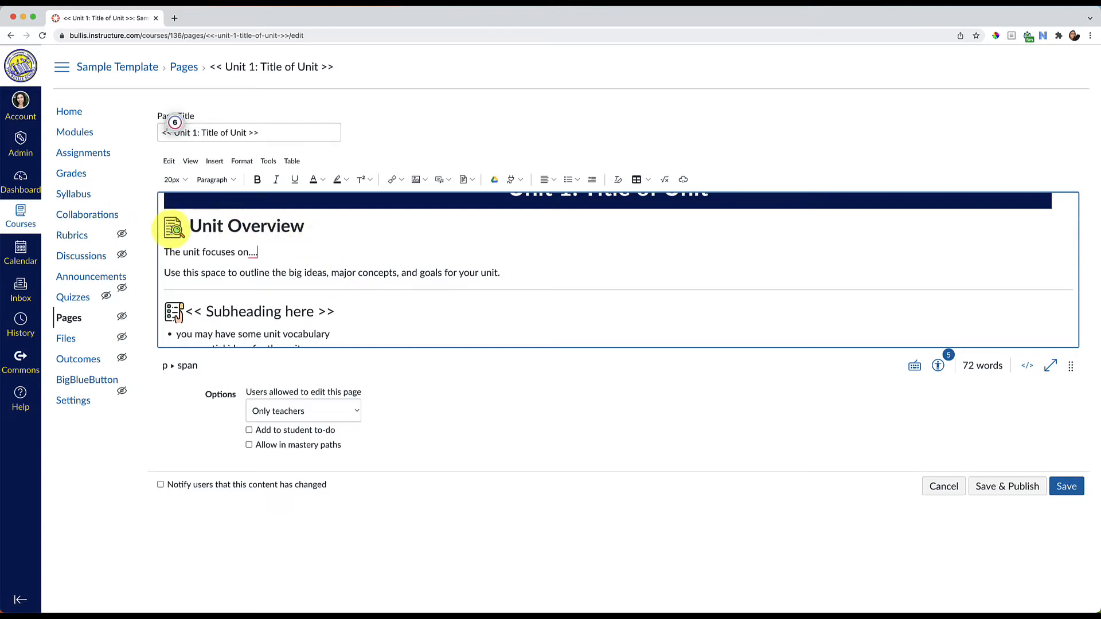
click(204, 290)
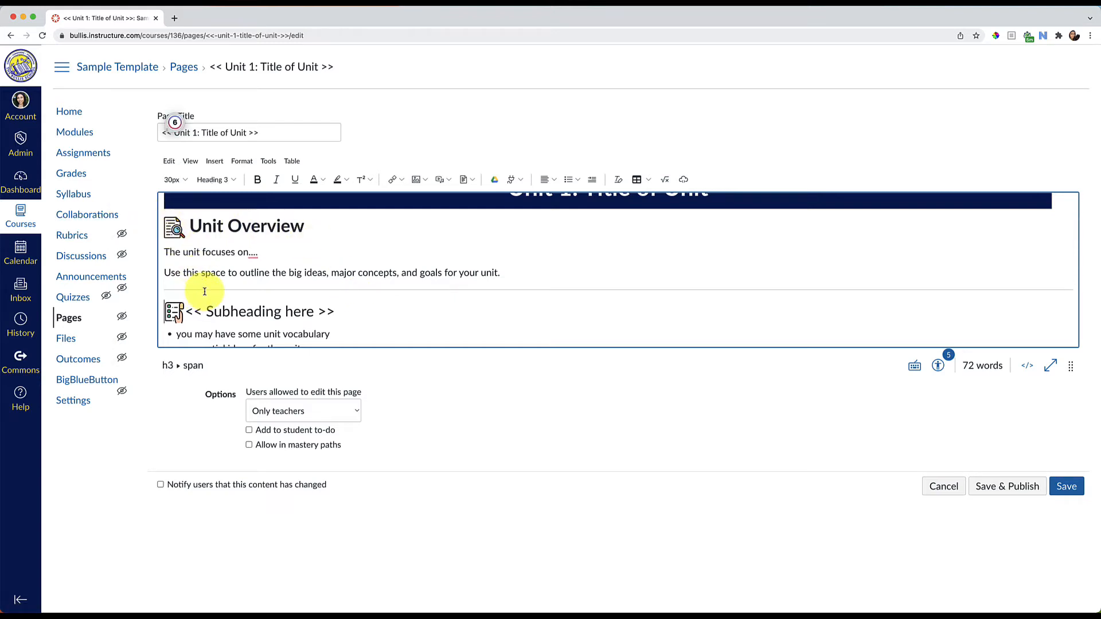
scroll(218, 290, up, 1)
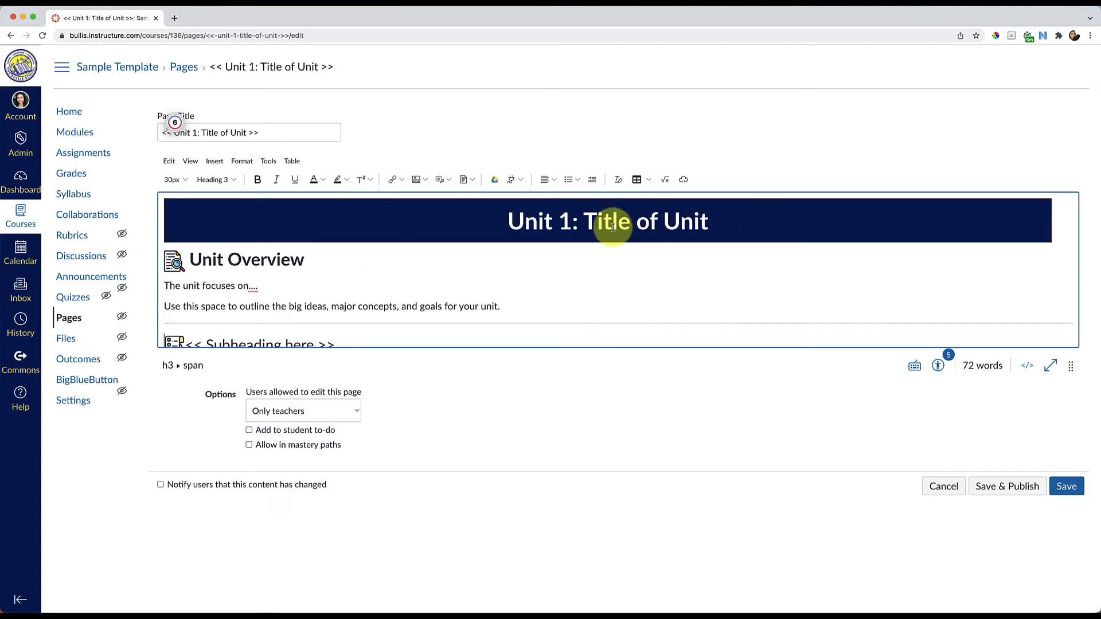
click(342, 321)
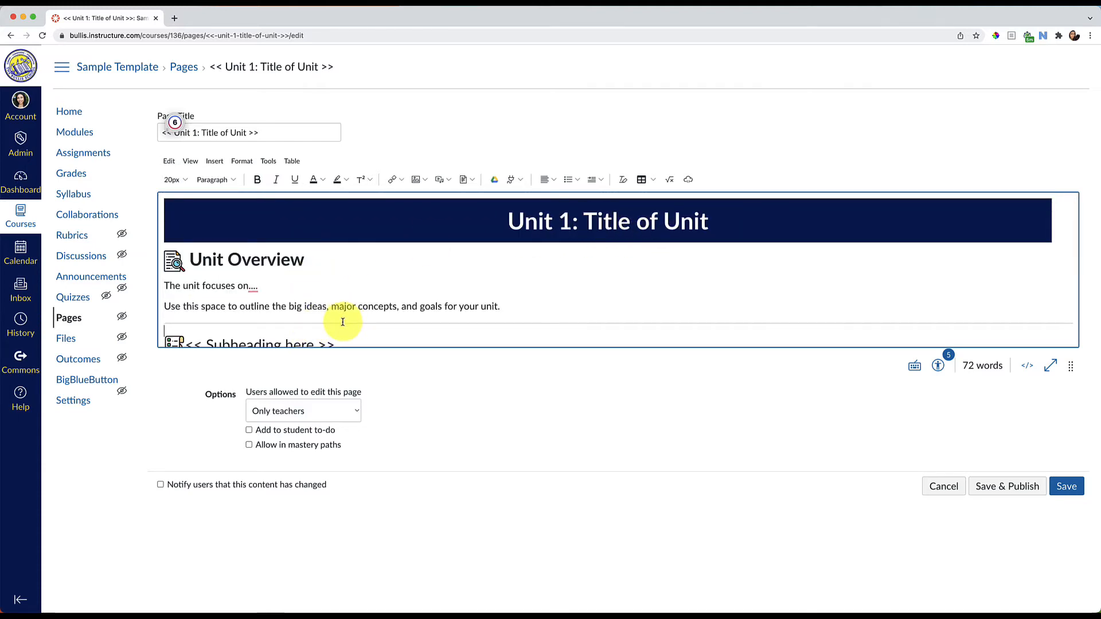
click(213, 161)
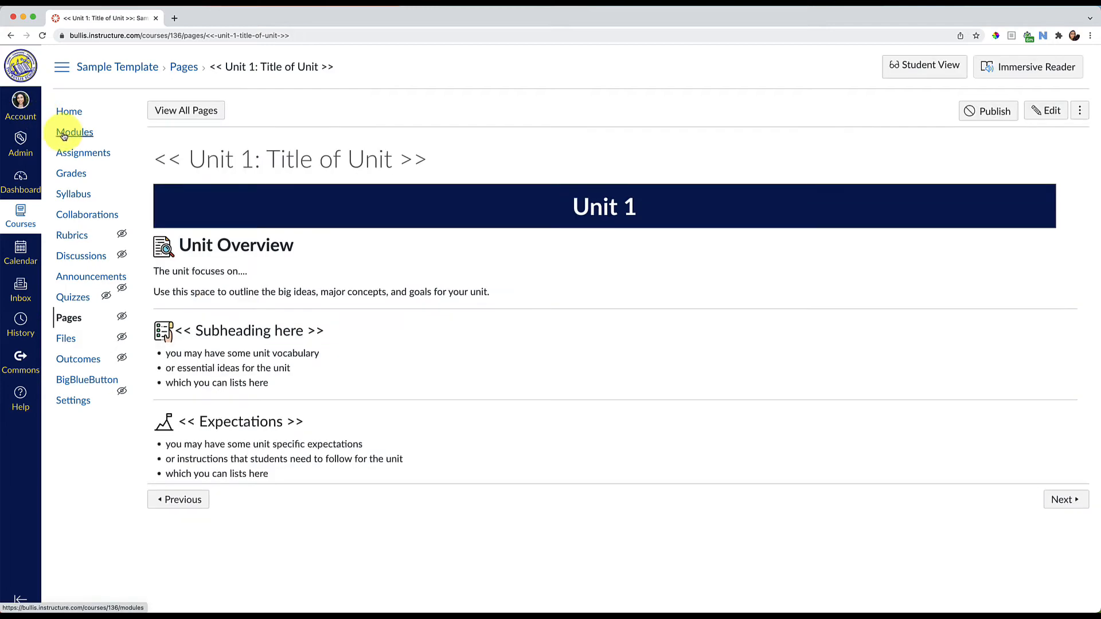
click(67, 137)
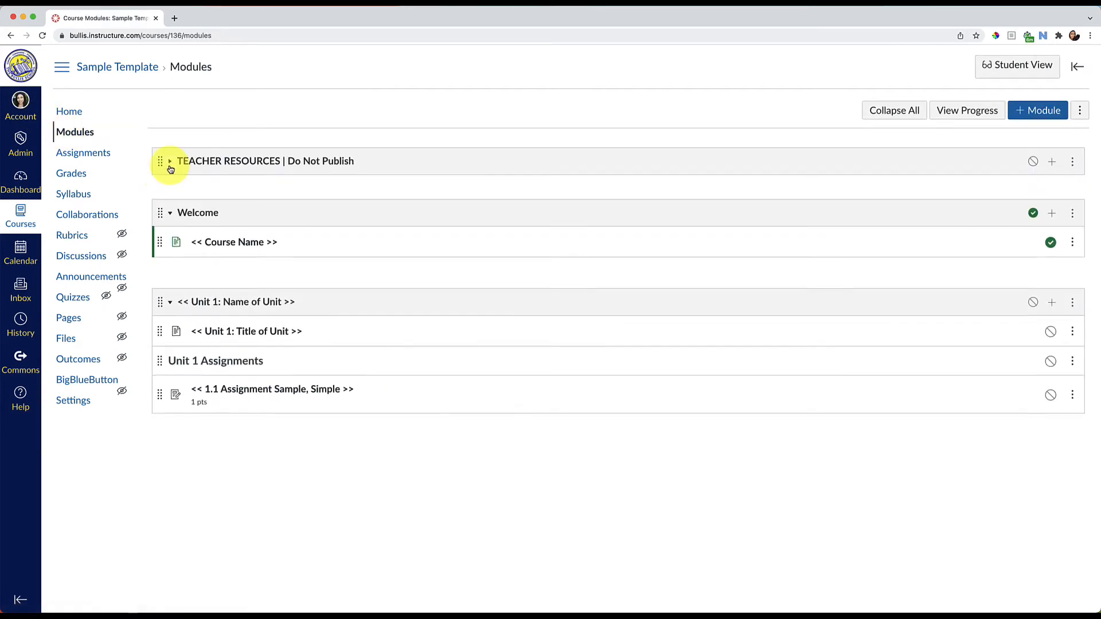
Step: View the Option B, Table Banners sample page in TEACHER RESOURCES, return to the modules and collapse TEACHER RESOURCES
click(169, 163)
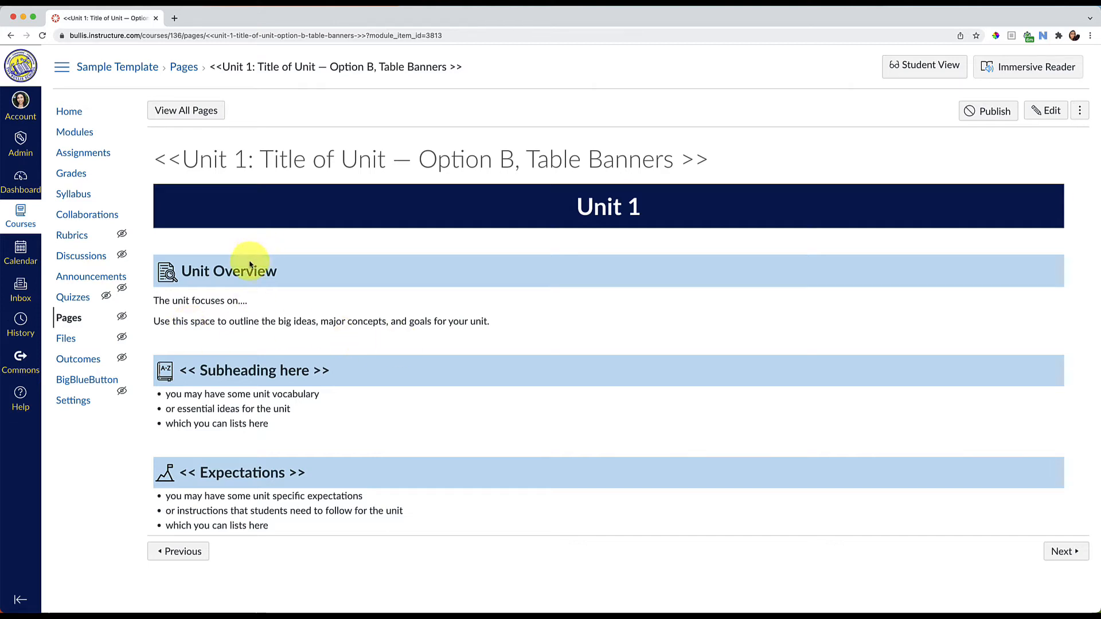
click(81, 133)
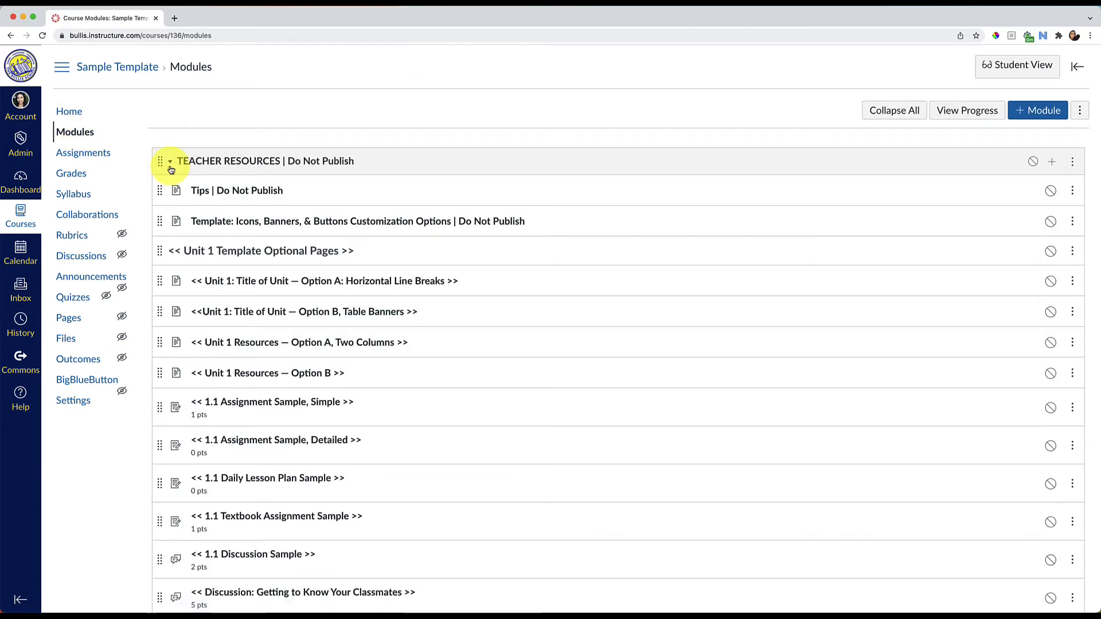
click(170, 166)
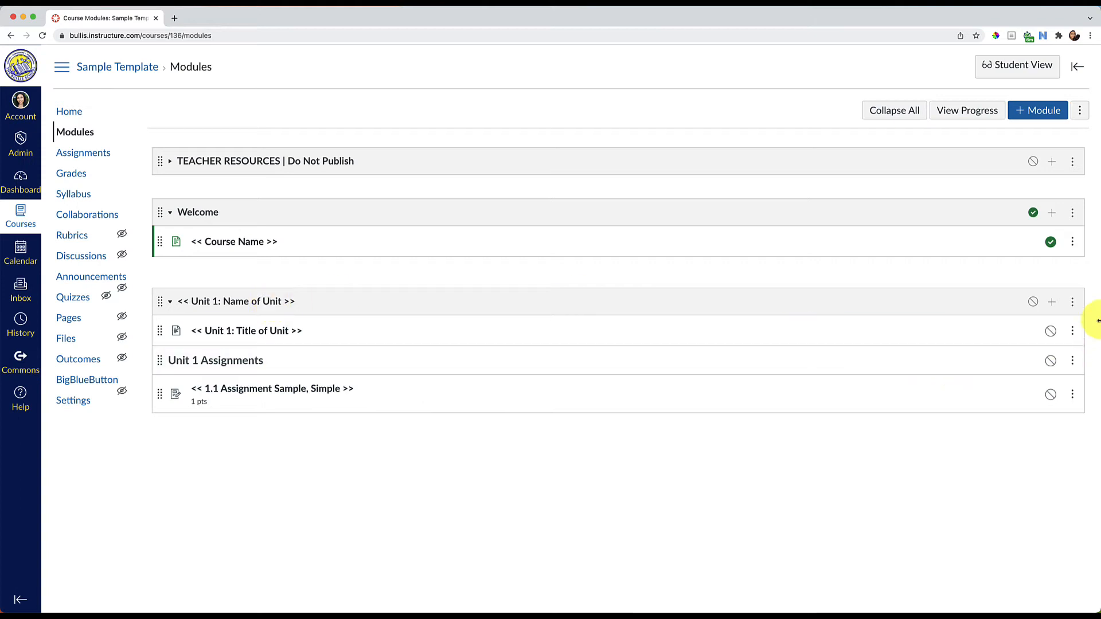
Step: Examine the duplicate options for the << Unit 1: Name of Unit >> module, its title page and its sample assignment
click(1073, 303)
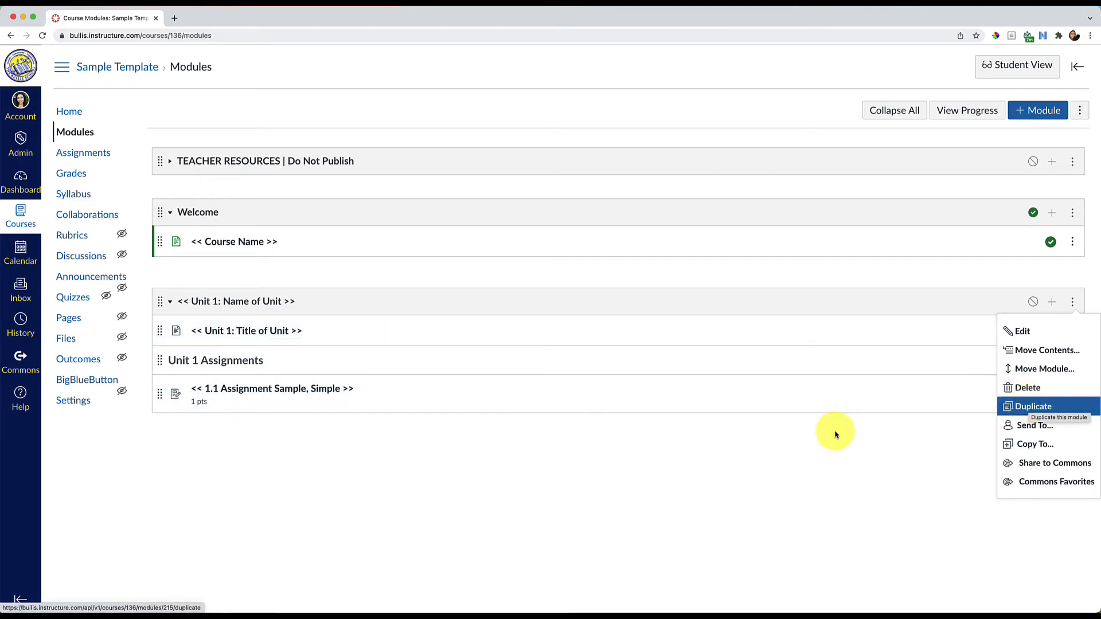
click(554, 500)
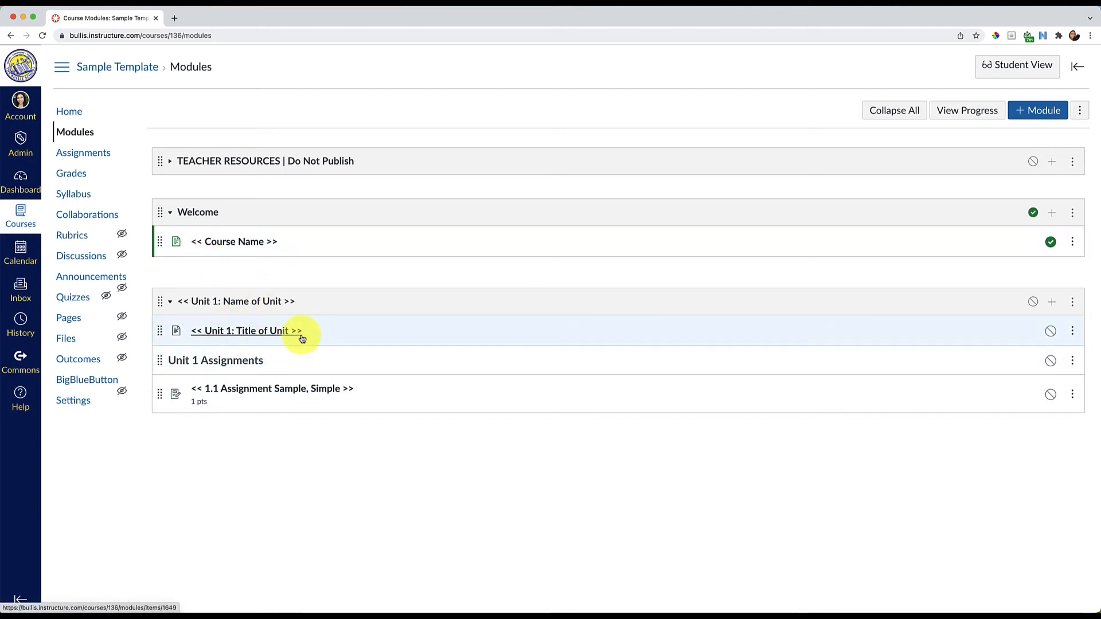
click(1072, 331)
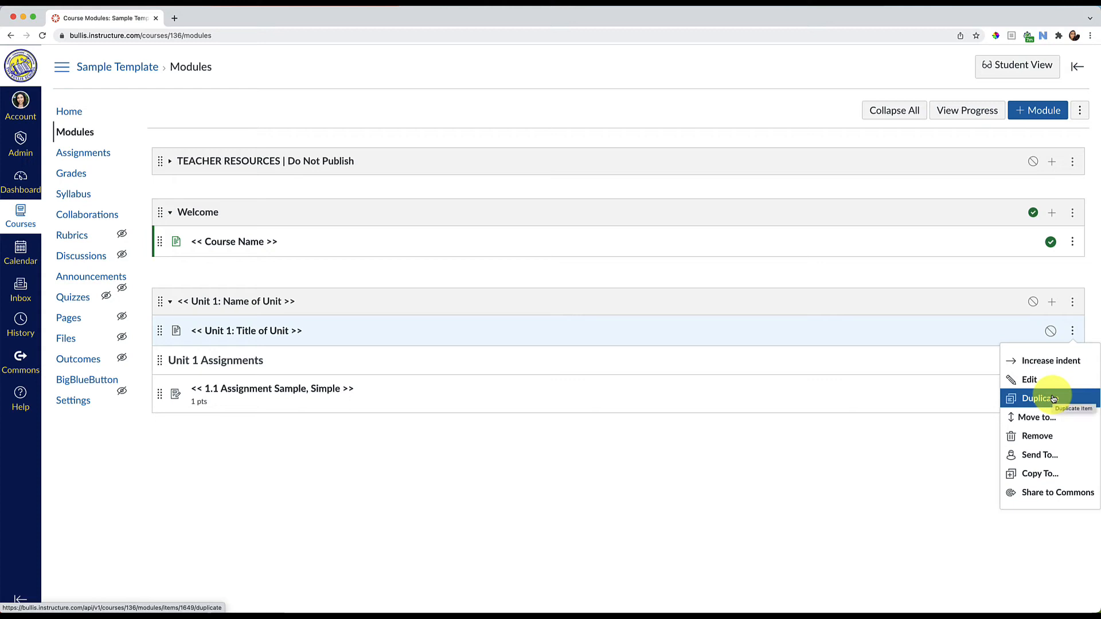
click(692, 484)
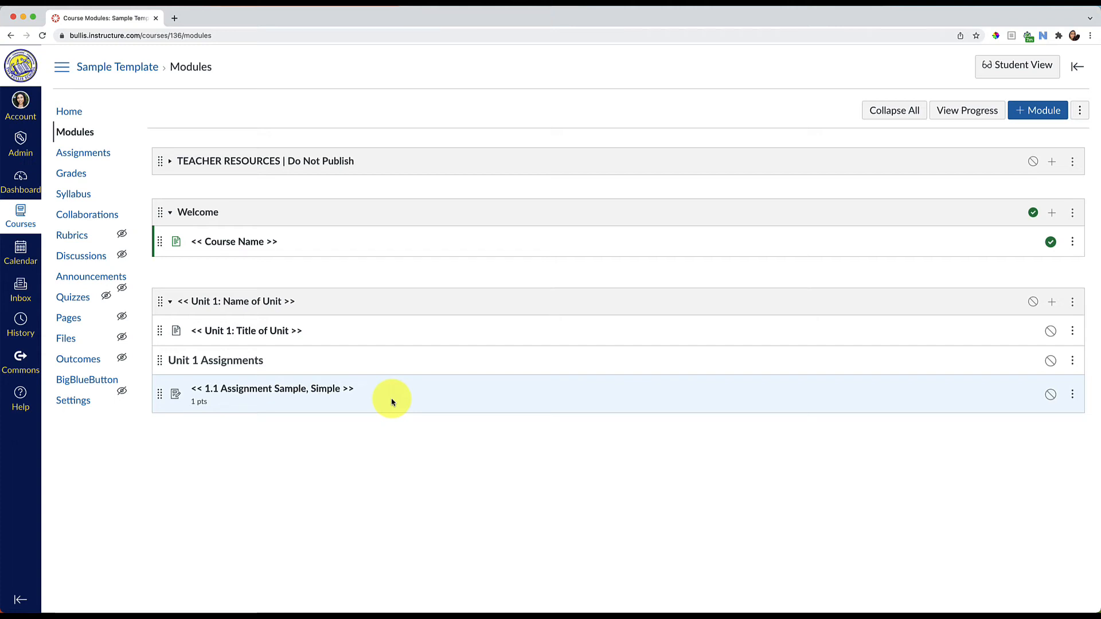
click(1072, 394)
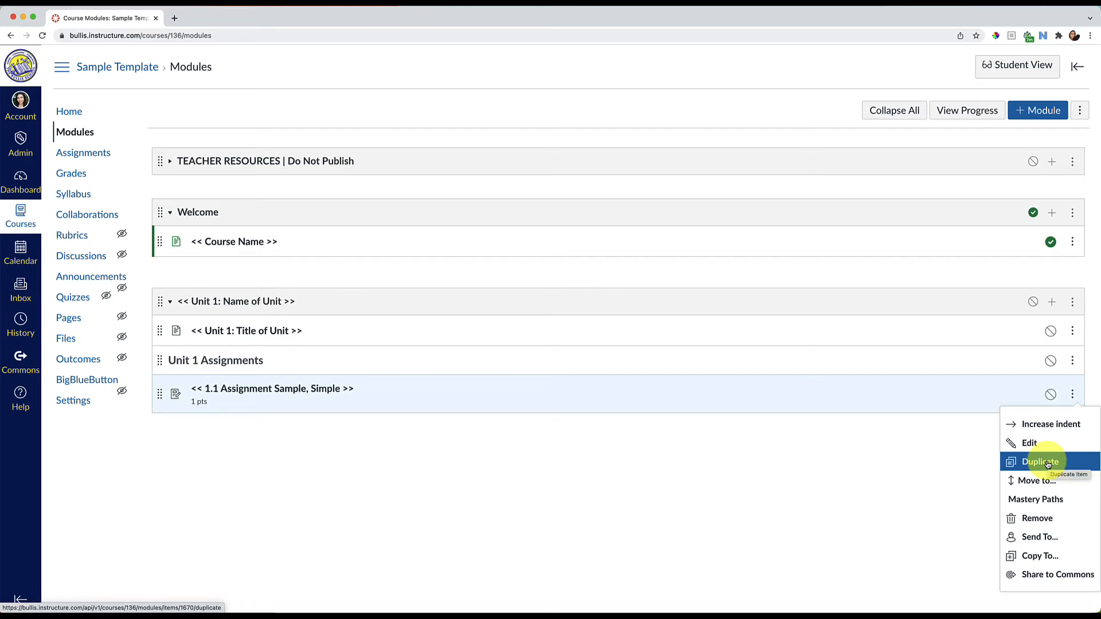
click(773, 466)
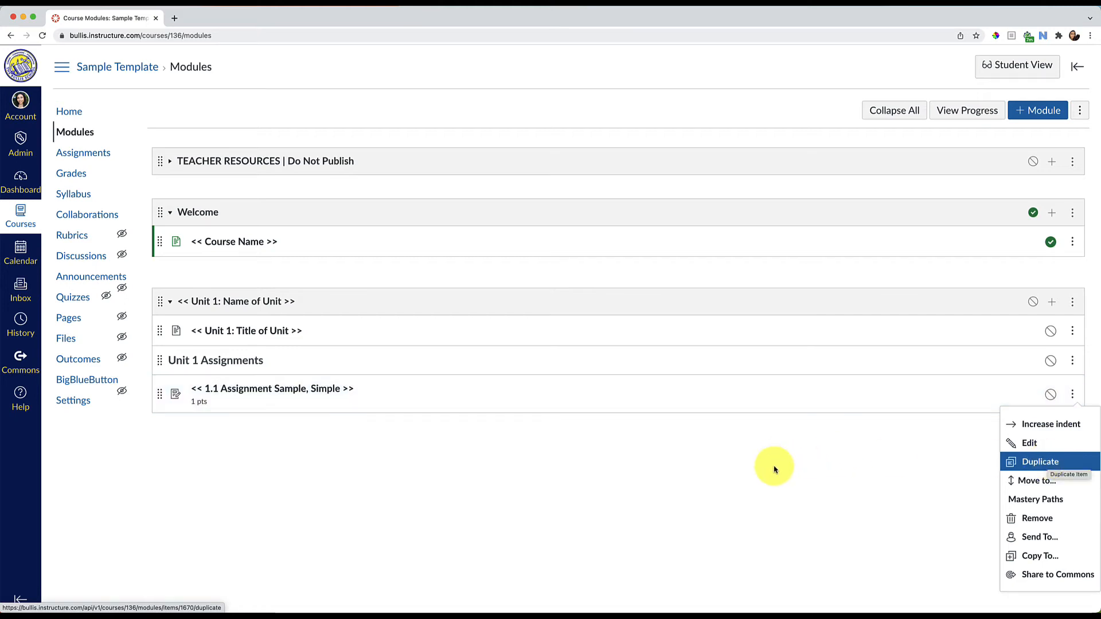
Step: Review the item types that can be added to the Unit 1 module, cancel, and check the title page's item options
click(1053, 303)
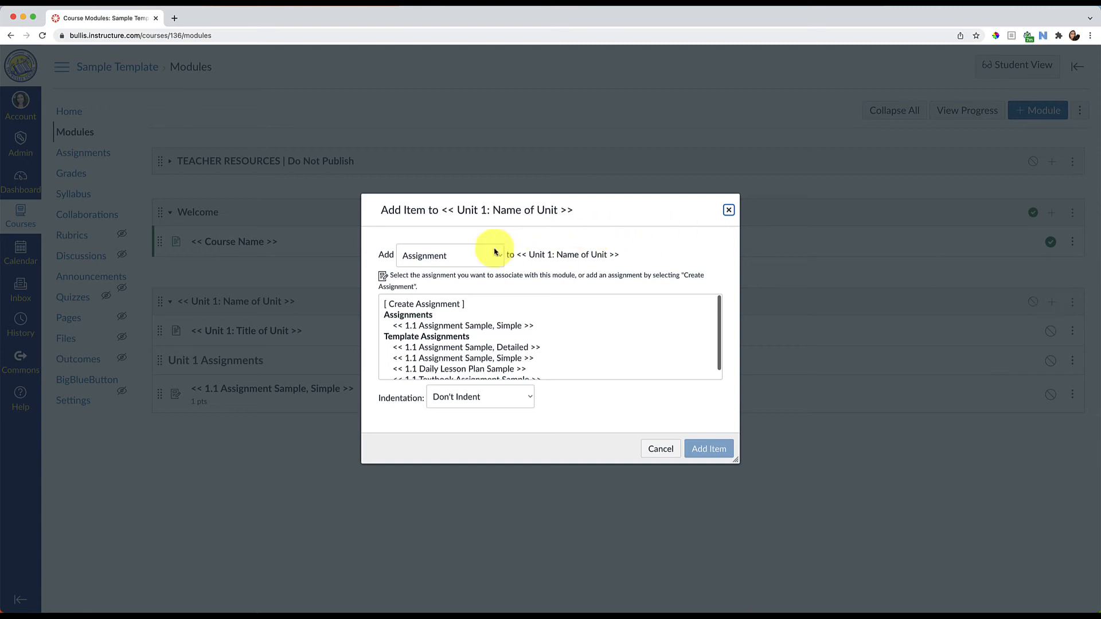
click(478, 257)
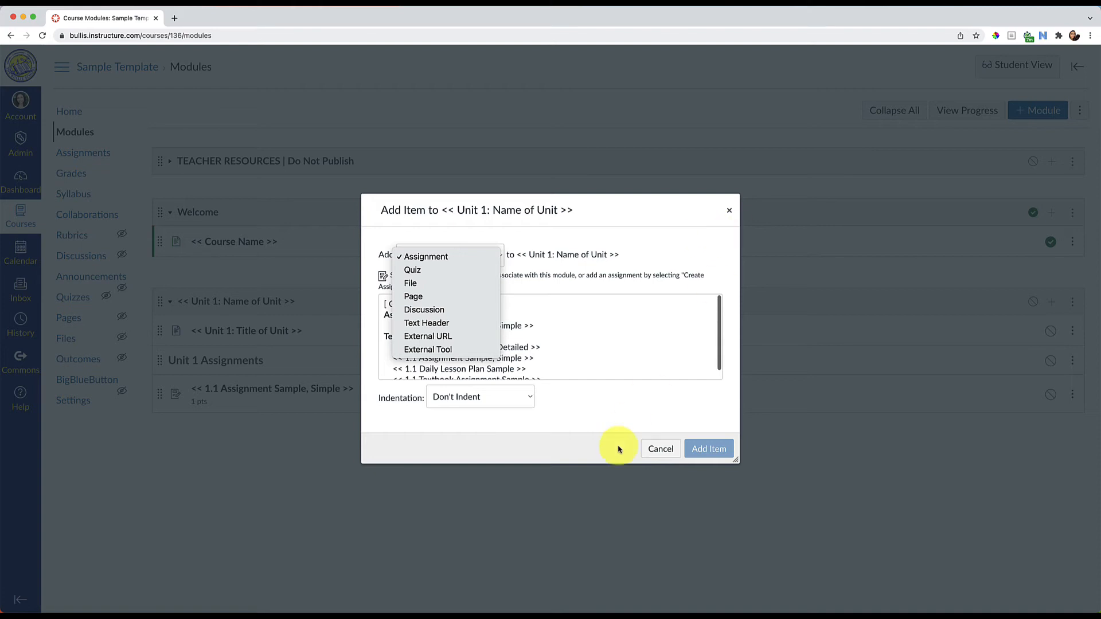
click(652, 451)
click(651, 452)
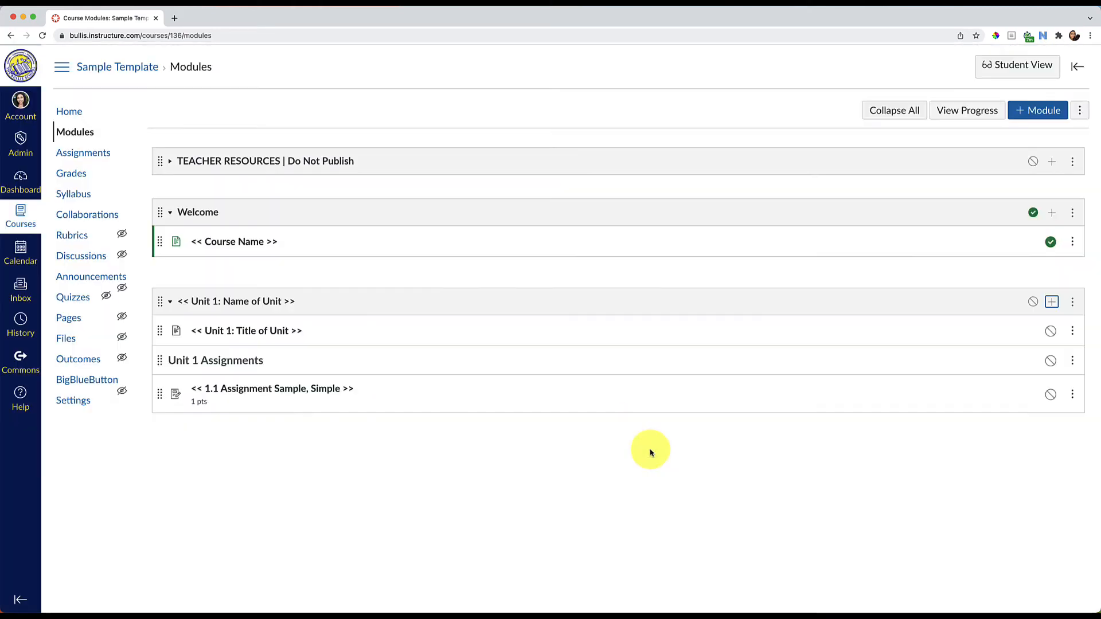
click(1072, 337)
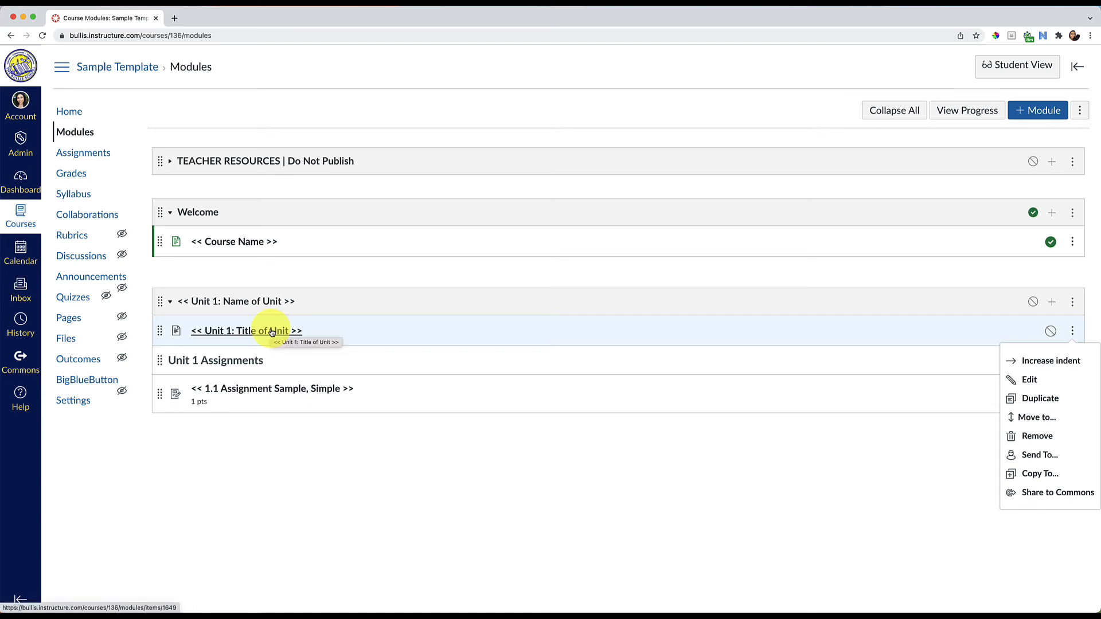
click(212, 516)
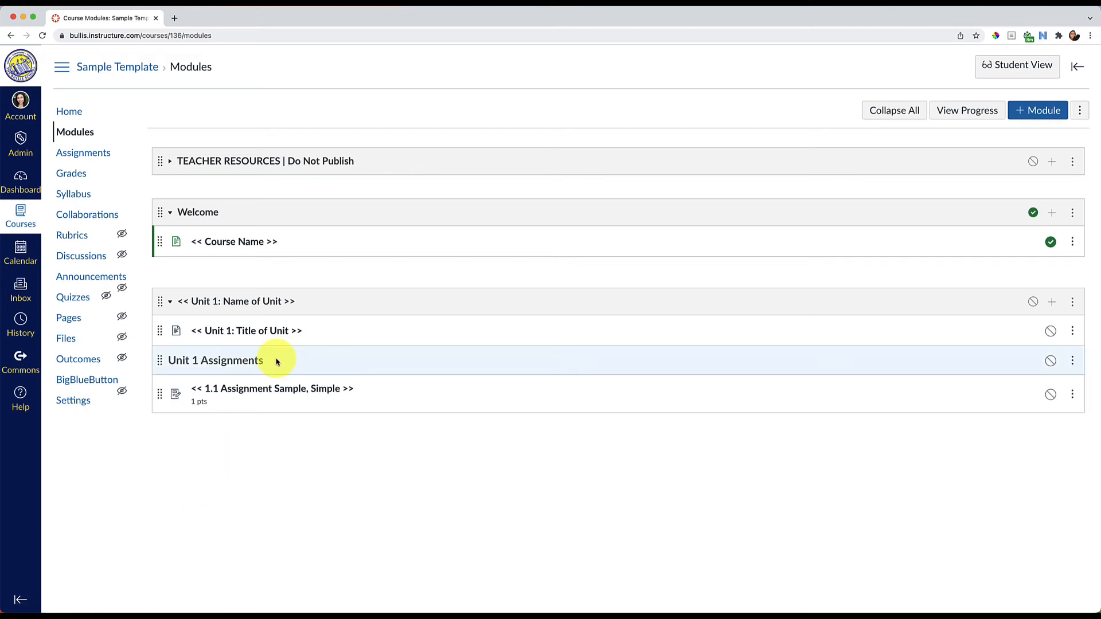
Step: Duplicate << Unit 1 Resources — Option B >> in TEACHER RESOURCES and move the copy into the Unit 1 module below its title page
click(163, 159)
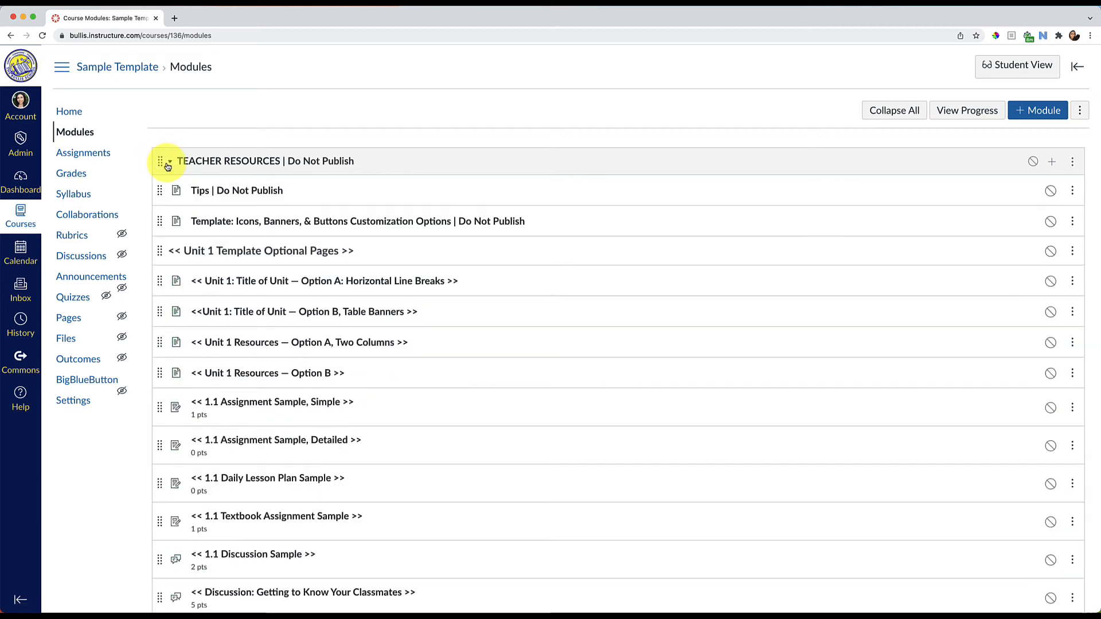
scroll(294, 358, down, 1)
scroll(294, 358, down, 1)
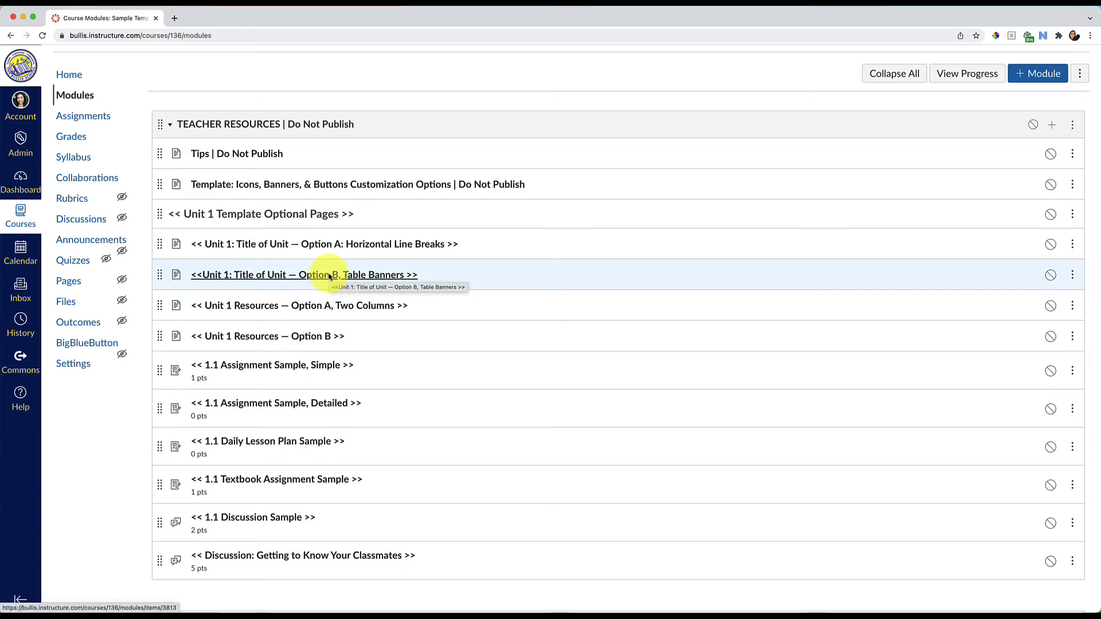
scroll(395, 335, down, 5)
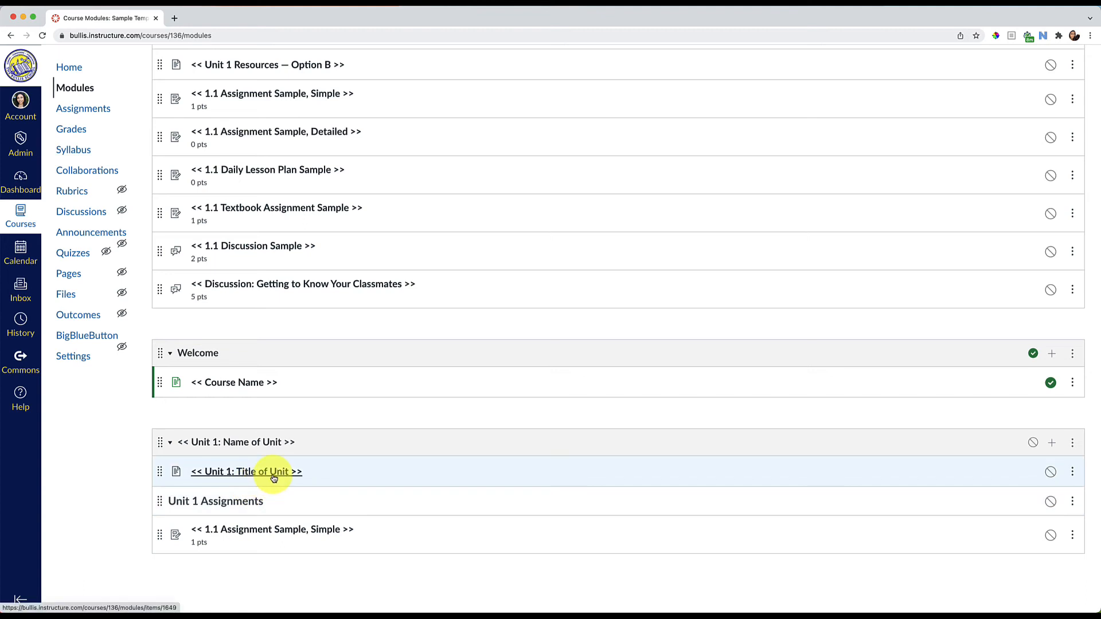
scroll(457, 101, up, 2)
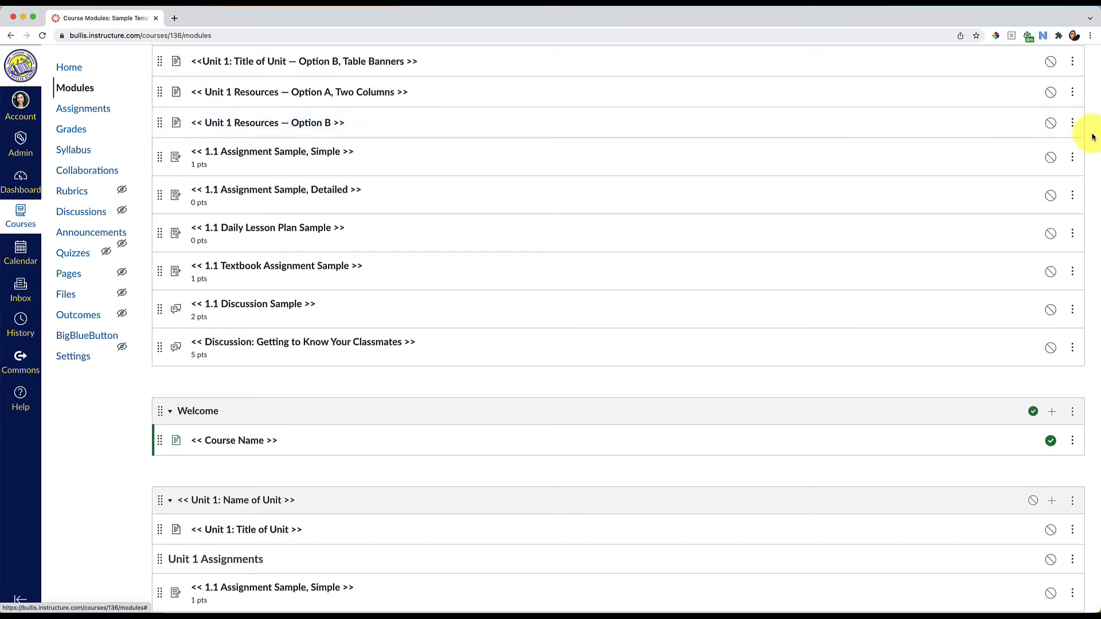
click(1073, 125)
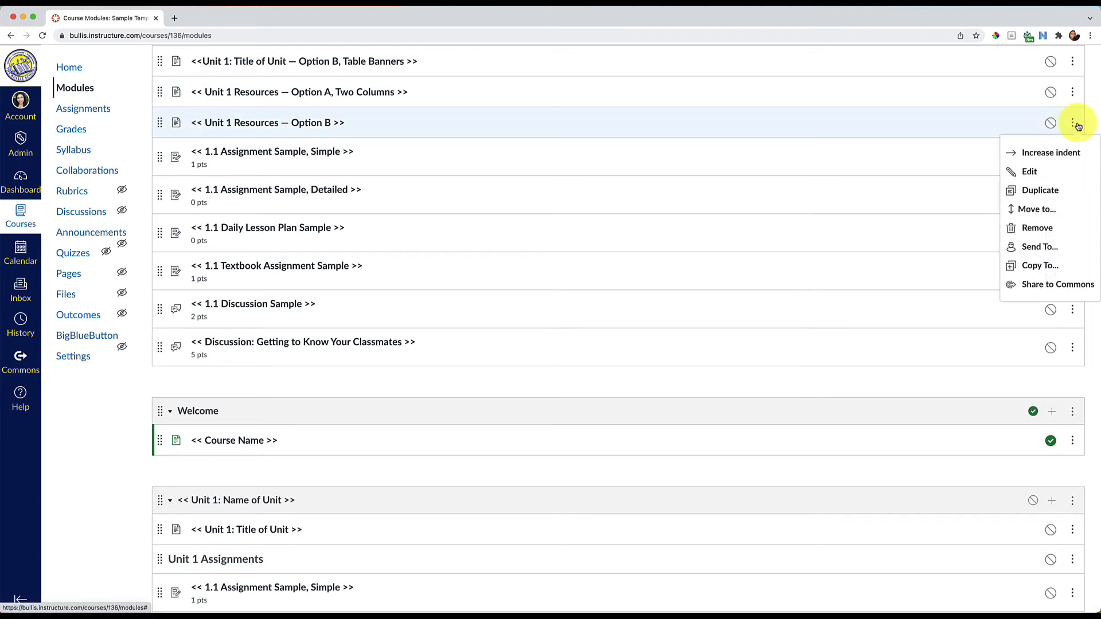
click(1042, 190)
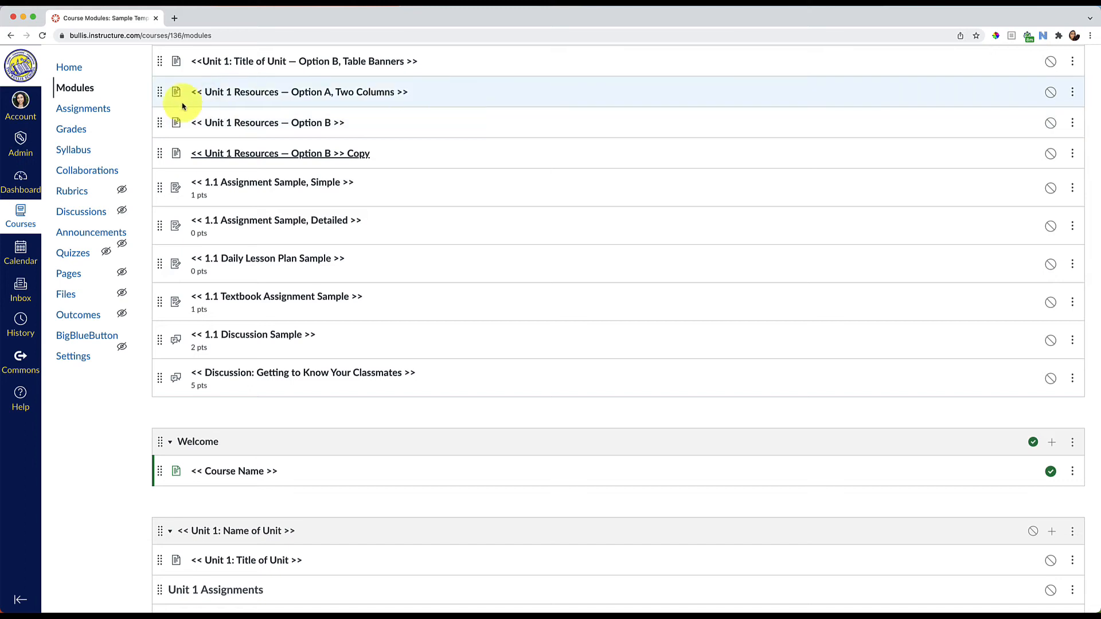
drag(160, 153, 144, 553)
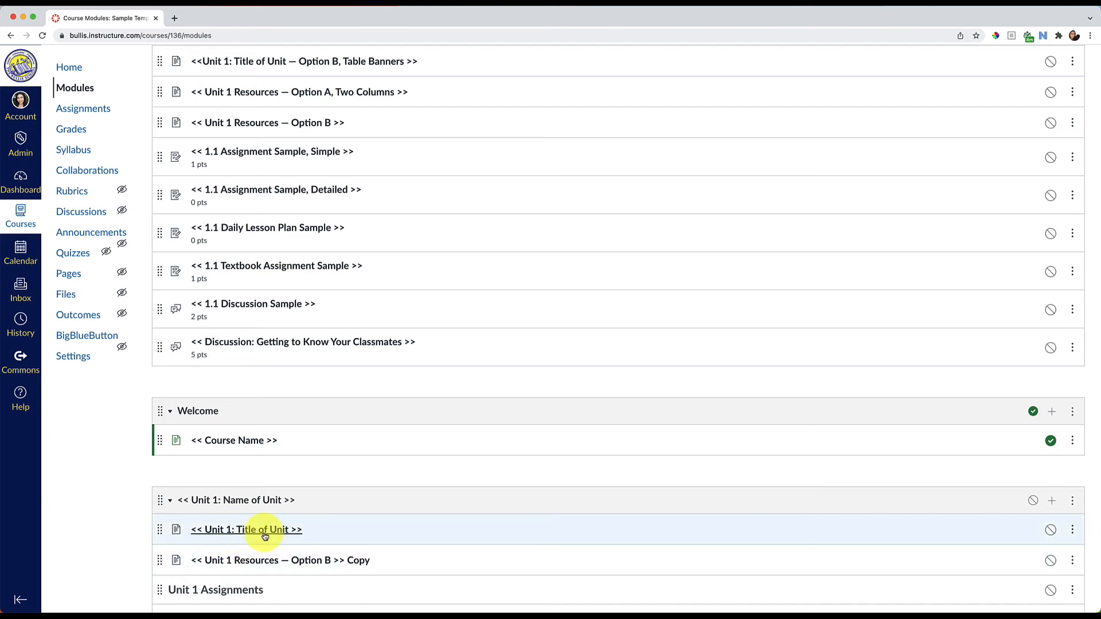
Step: Check the item options of the Unit 1 title page and open the copied << Unit 1 Resources — Option B >> page
scroll(381, 546, down, 3)
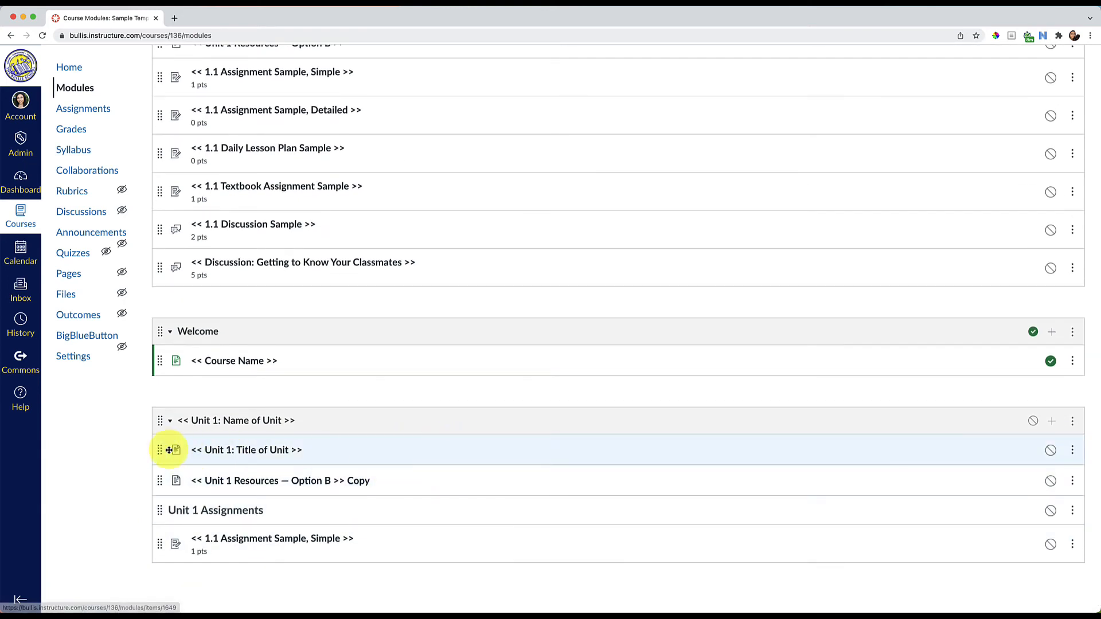
drag(160, 450, 221, 451)
click(1076, 453)
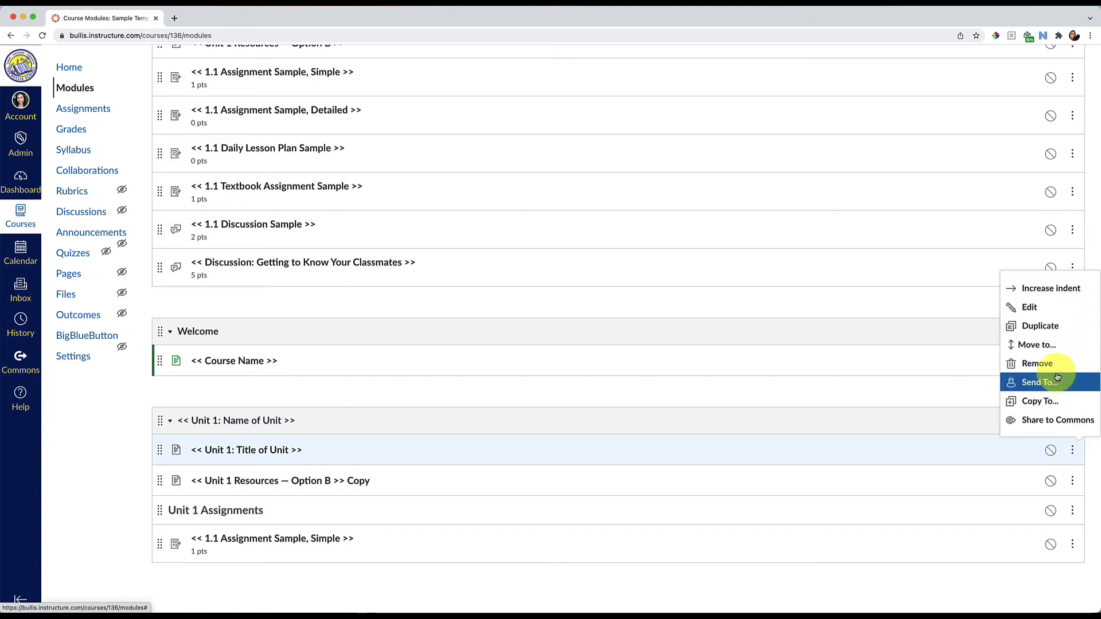
click(342, 487)
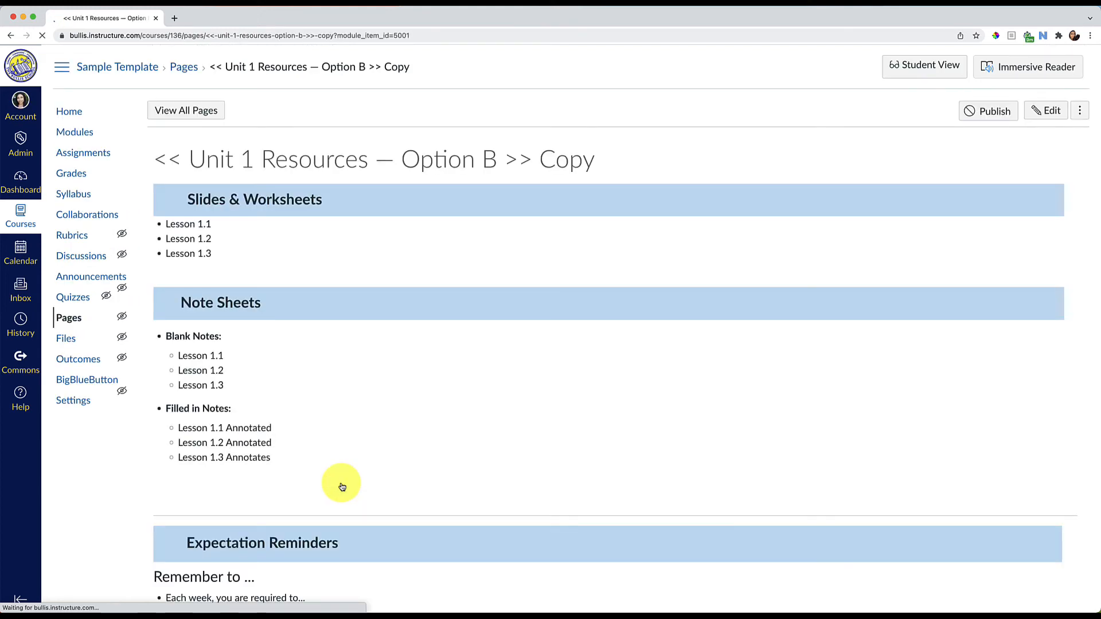
Step: Review the Slides & Worksheets banner's table properties in the copied Option B page and leave the editor without changes
click(1042, 110)
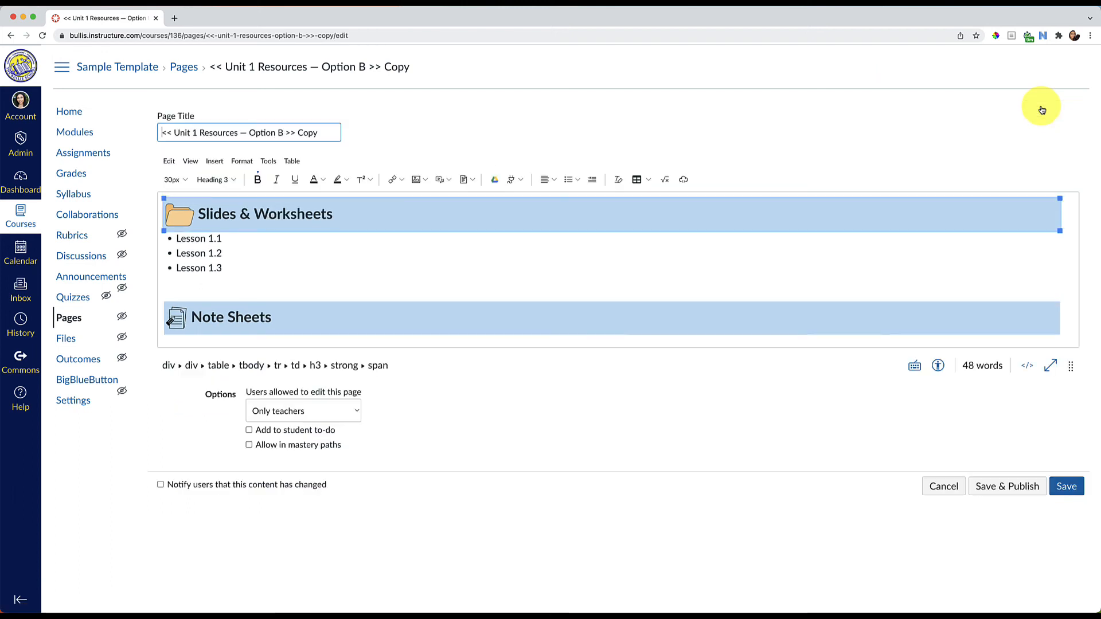
click(449, 214)
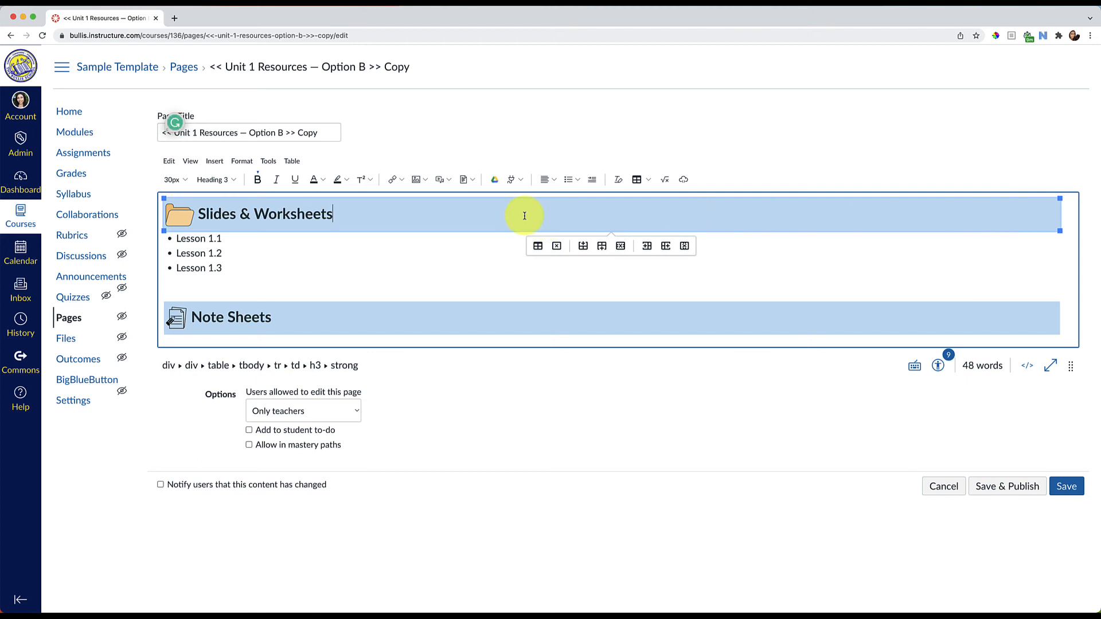
click(536, 246)
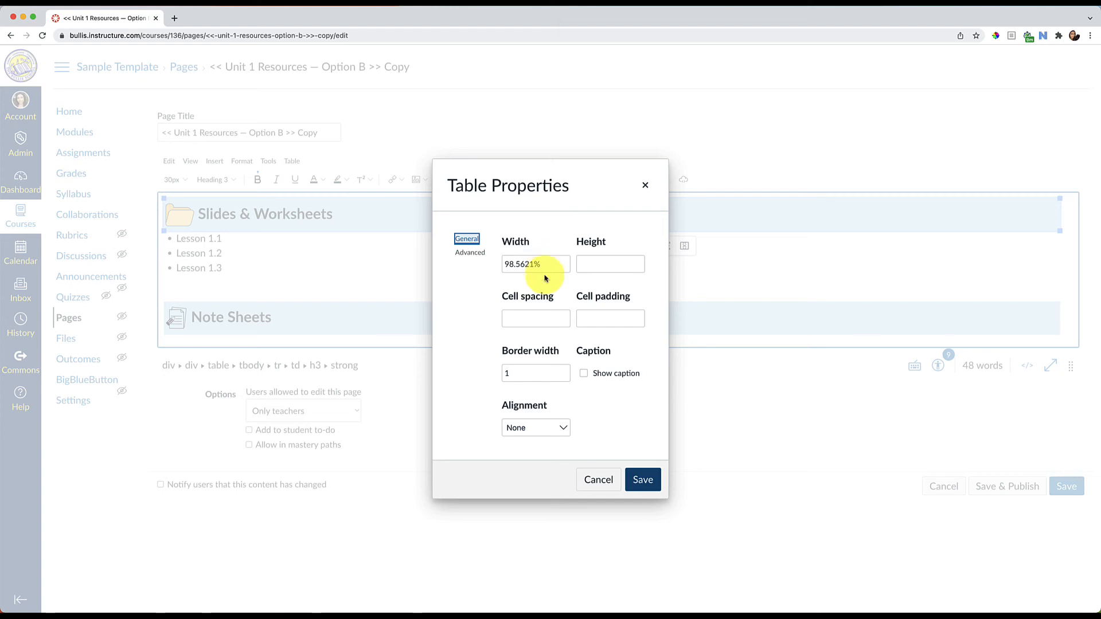
click(609, 475)
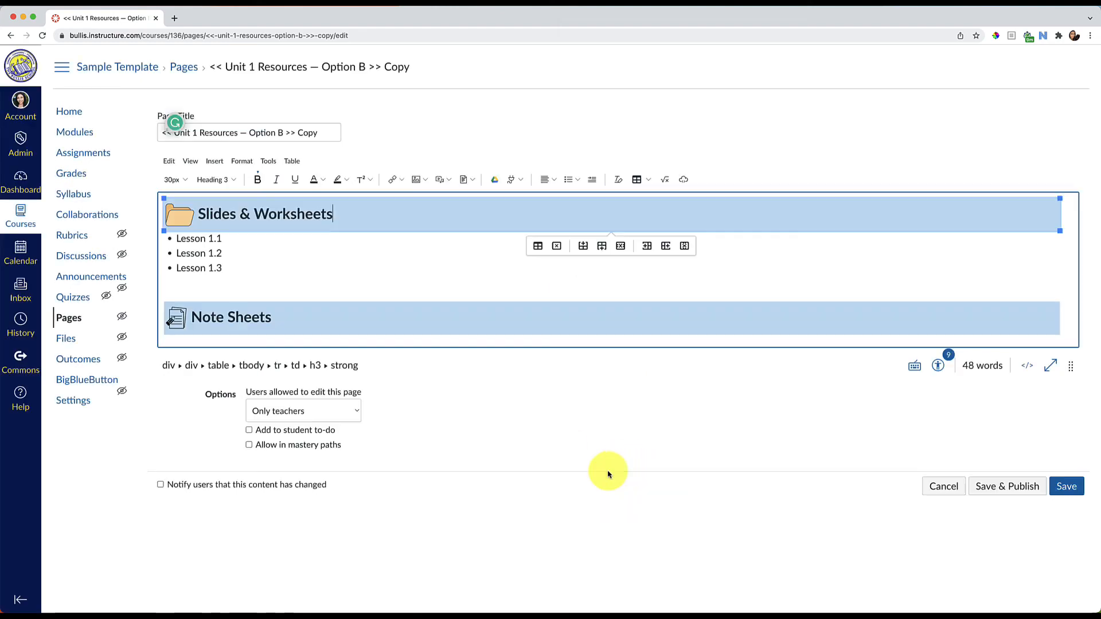
click(932, 488)
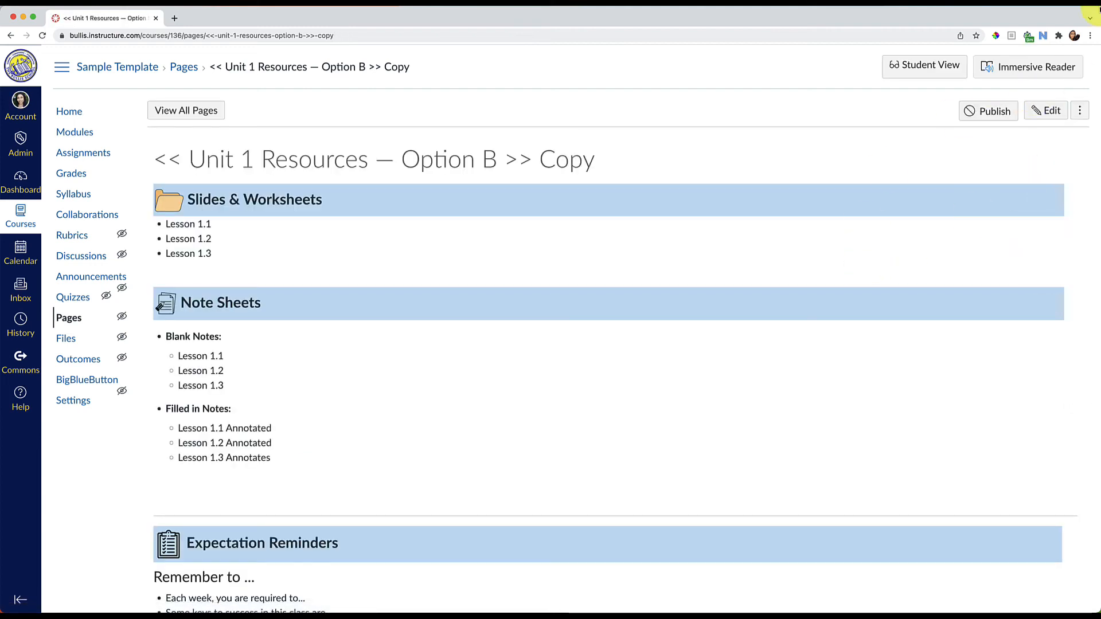
drag(1096, 6, 769, 5)
drag(719, 7, 1092, 8)
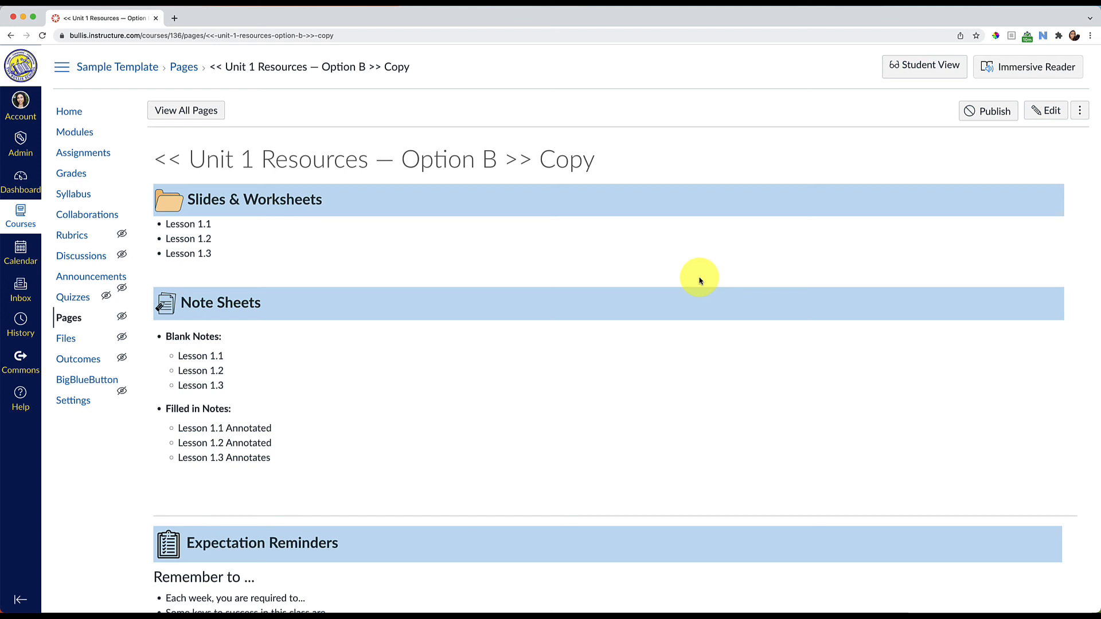
Step: Reopen the copied page for editing, check the width setting of the Slides & Worksheets table, and cancel its properties
click(1046, 110)
click(350, 223)
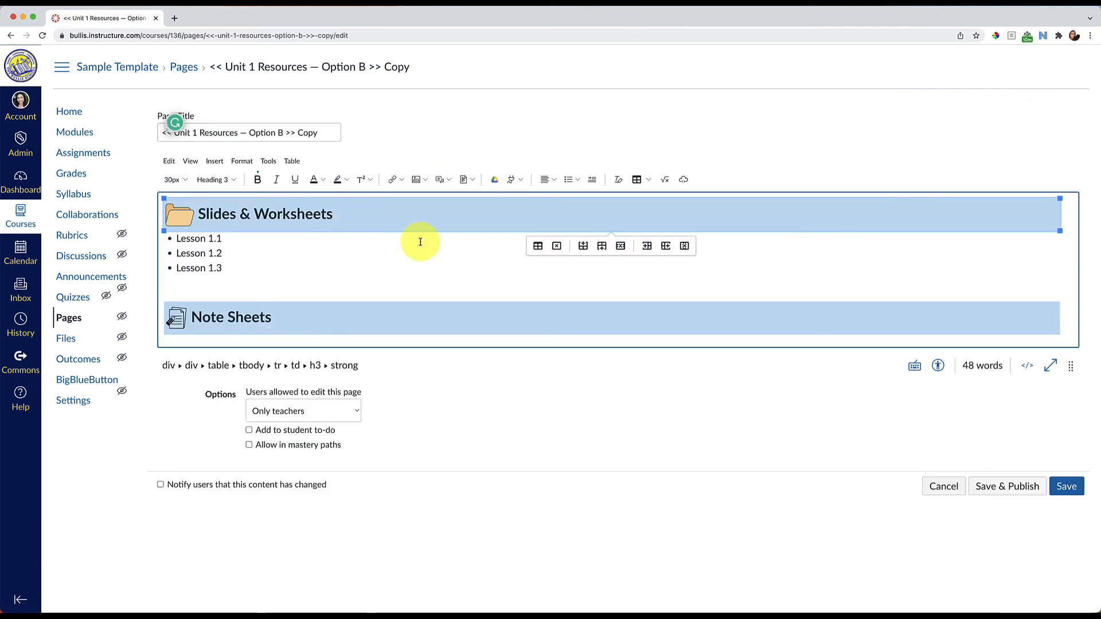
click(538, 251)
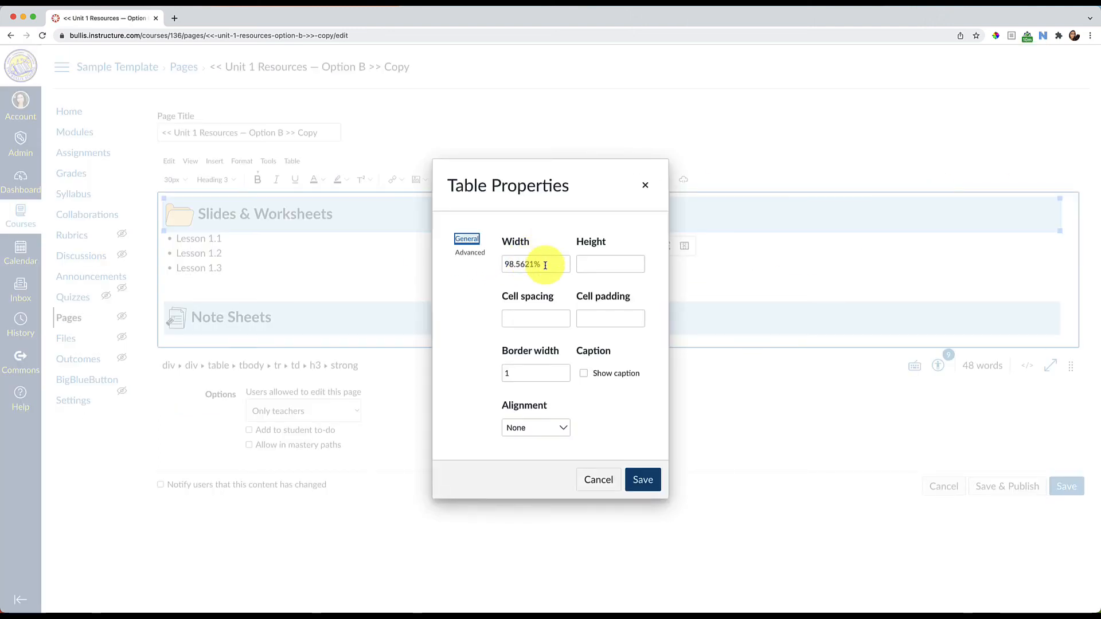
drag(545, 264, 532, 269)
click(585, 479)
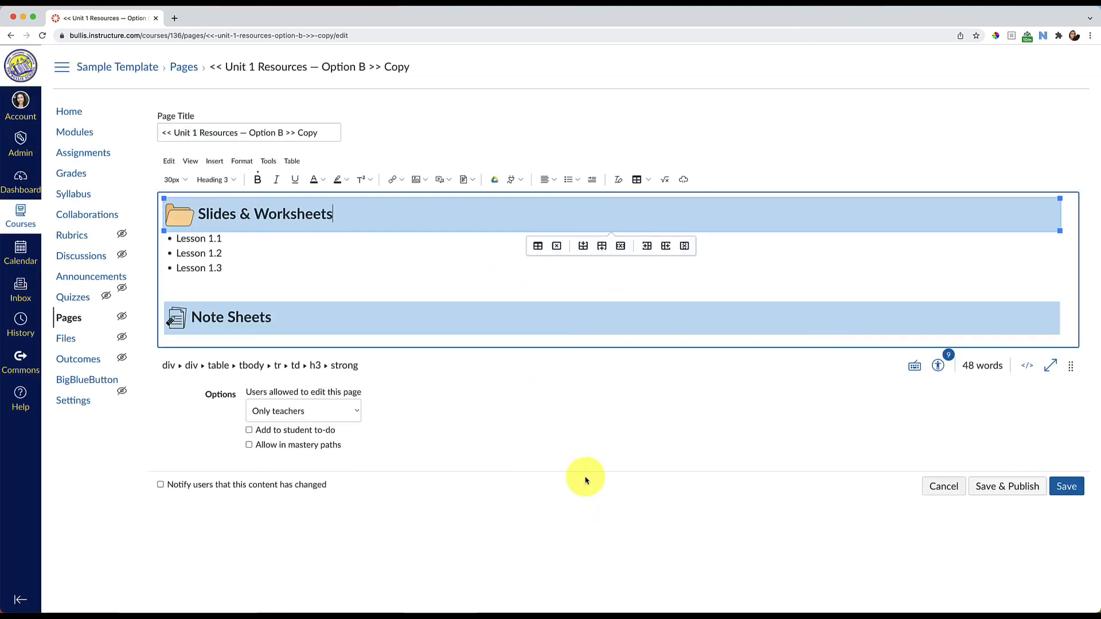
Step: Insert the Demo Class Banner image from the course files below the Slides & Worksheets lesson list
click(212, 257)
click(418, 178)
click(428, 212)
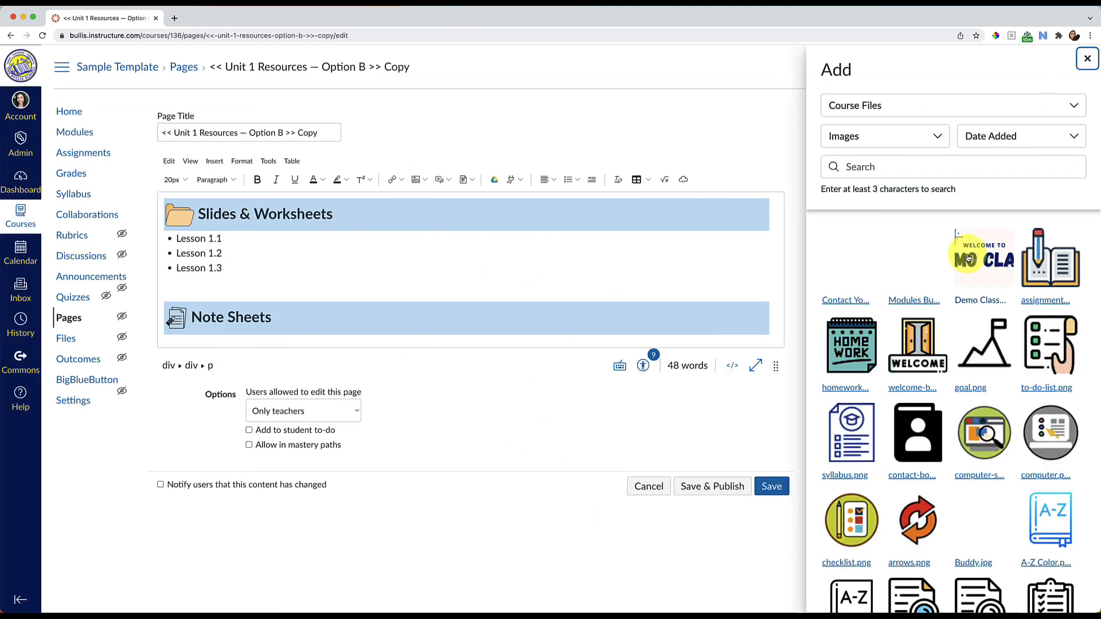
click(996, 253)
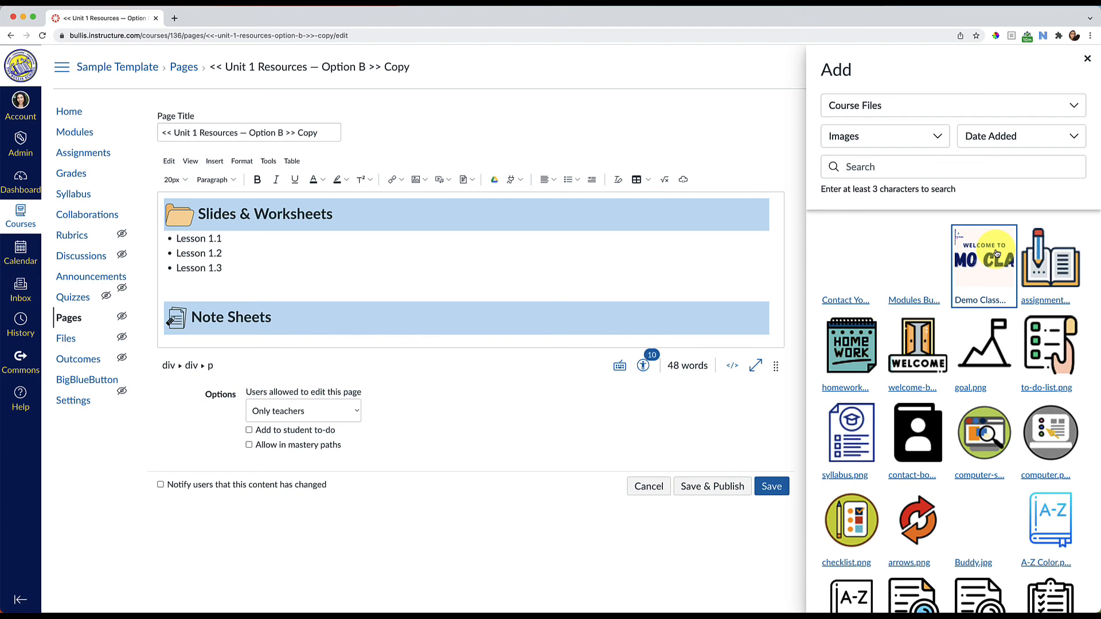
click(1087, 58)
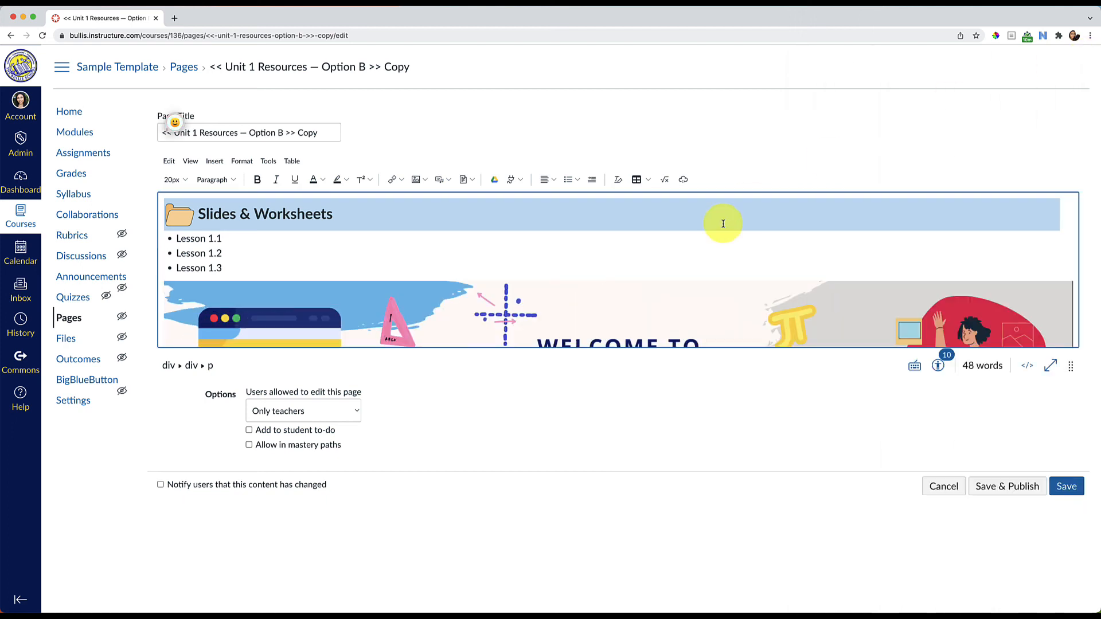
Step: Size the inserted Demo Class Banner image by percentage at 100% and apply the image options
click(656, 290)
click(618, 265)
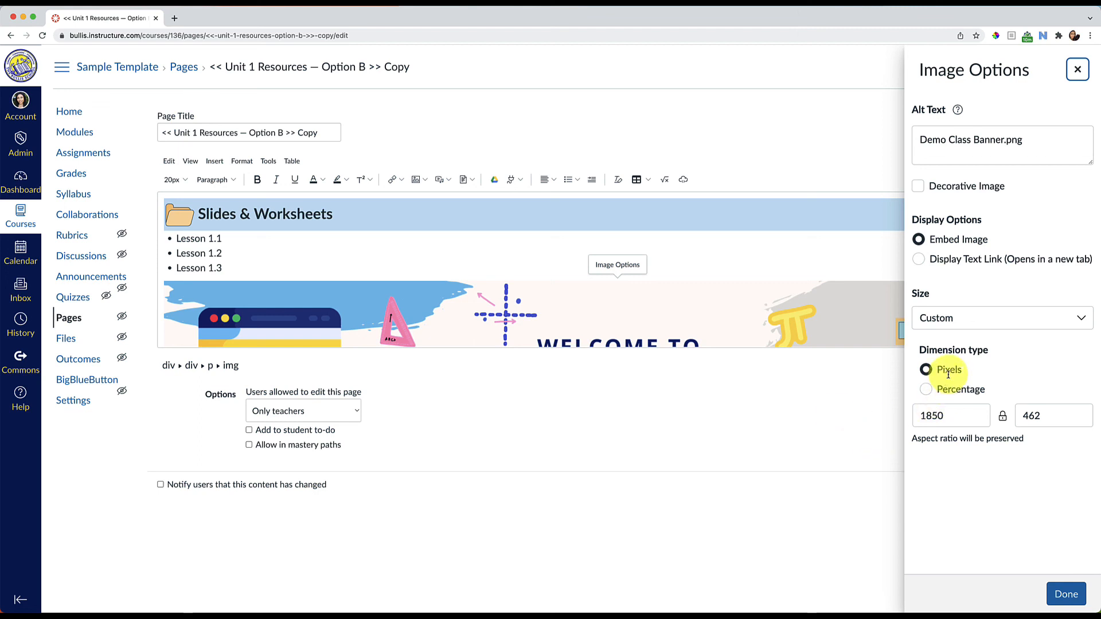
click(950, 390)
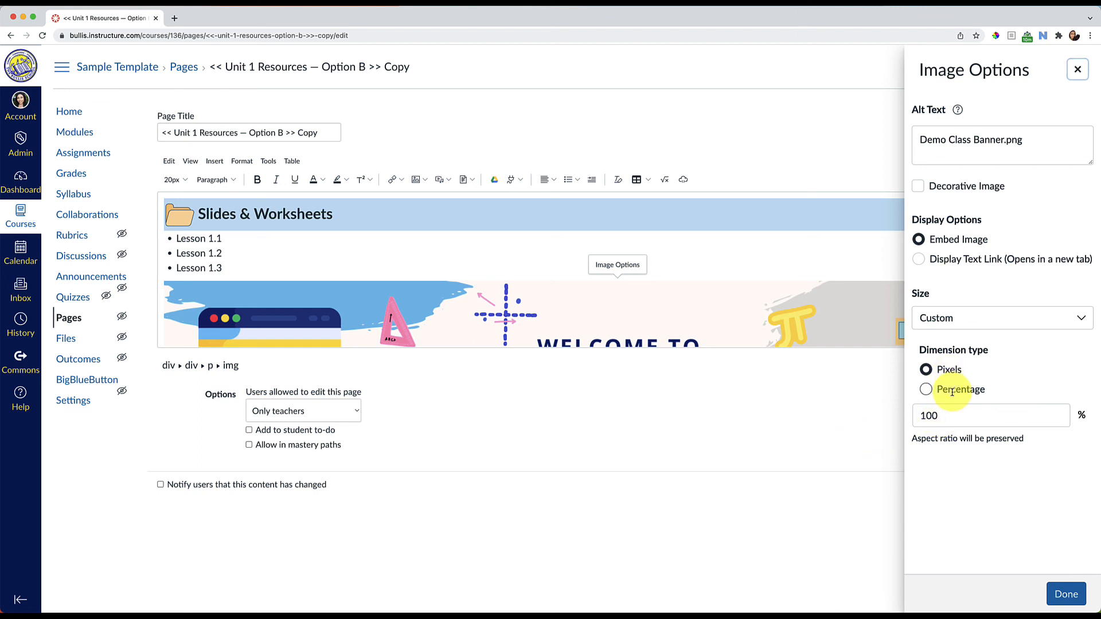
click(1064, 594)
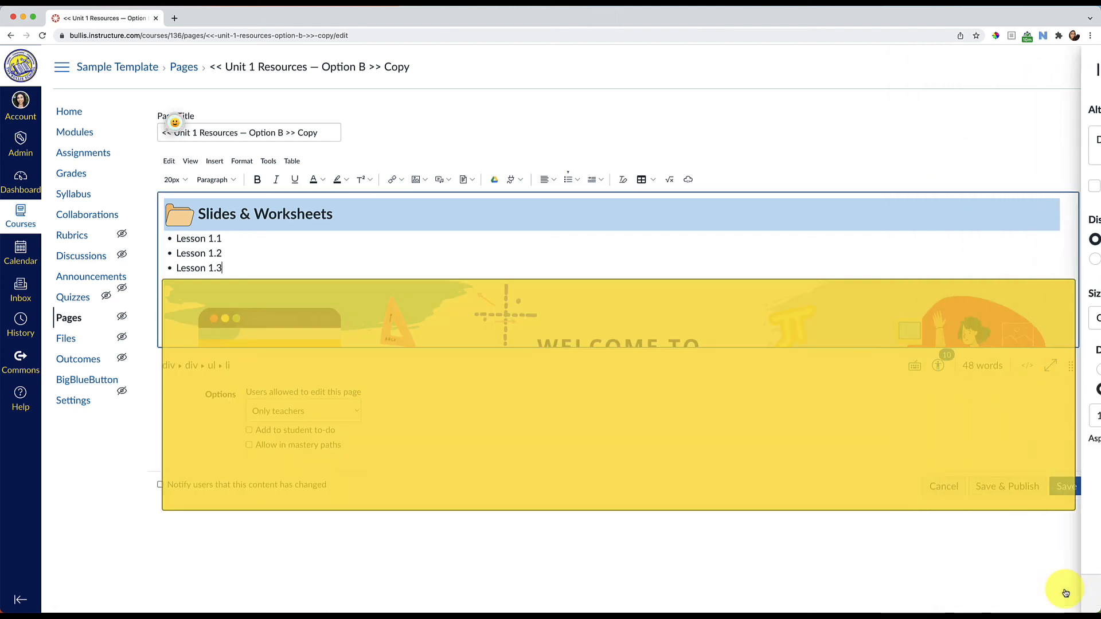
click(960, 258)
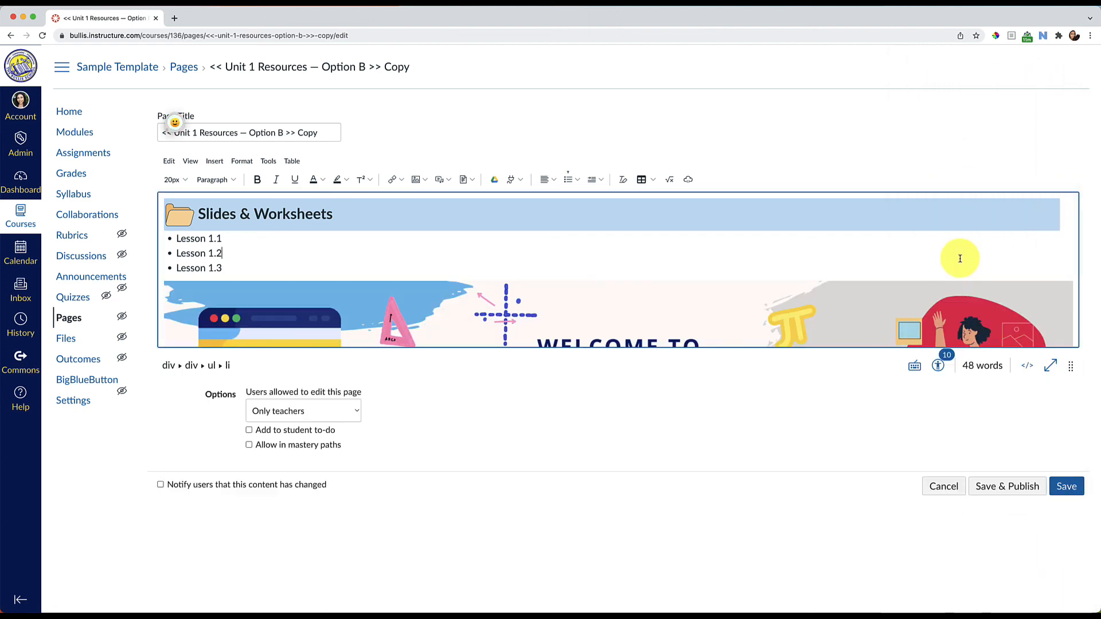
click(648, 324)
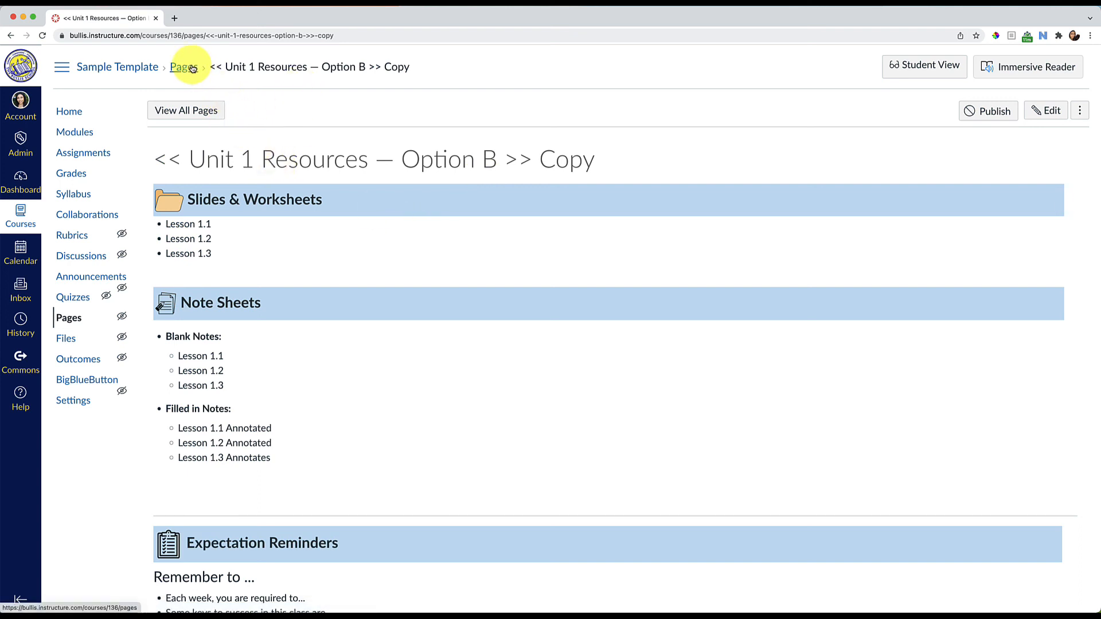
Step: Return to the course modules and collapse the TEACHER RESOURCES | Do Not Publish module
click(83, 137)
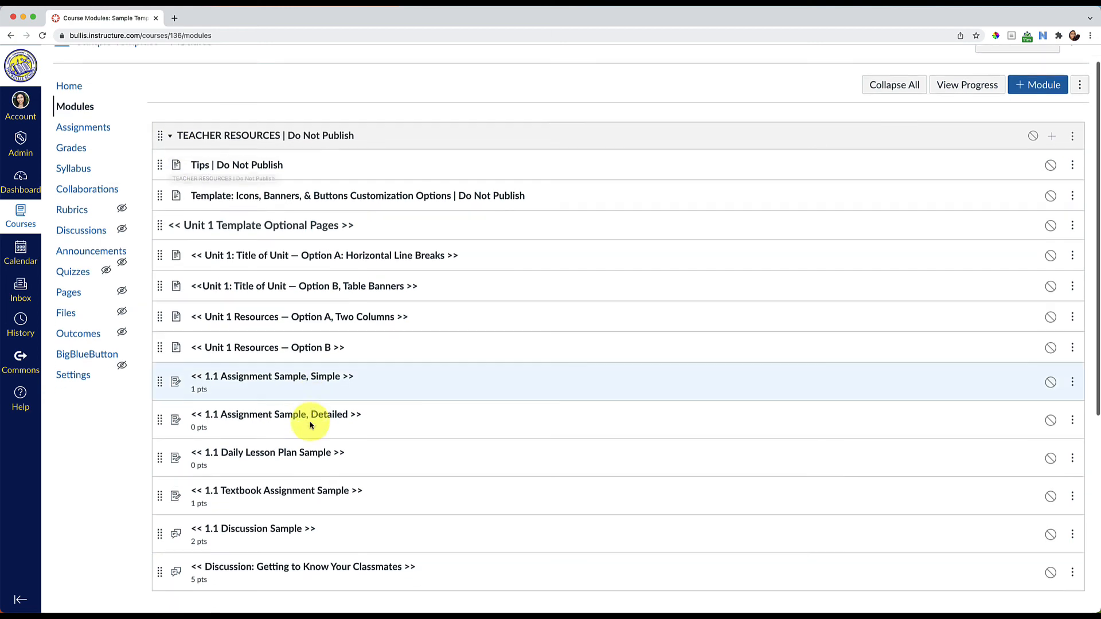
scroll(312, 423, down, 4)
scroll(310, 425, up, 3)
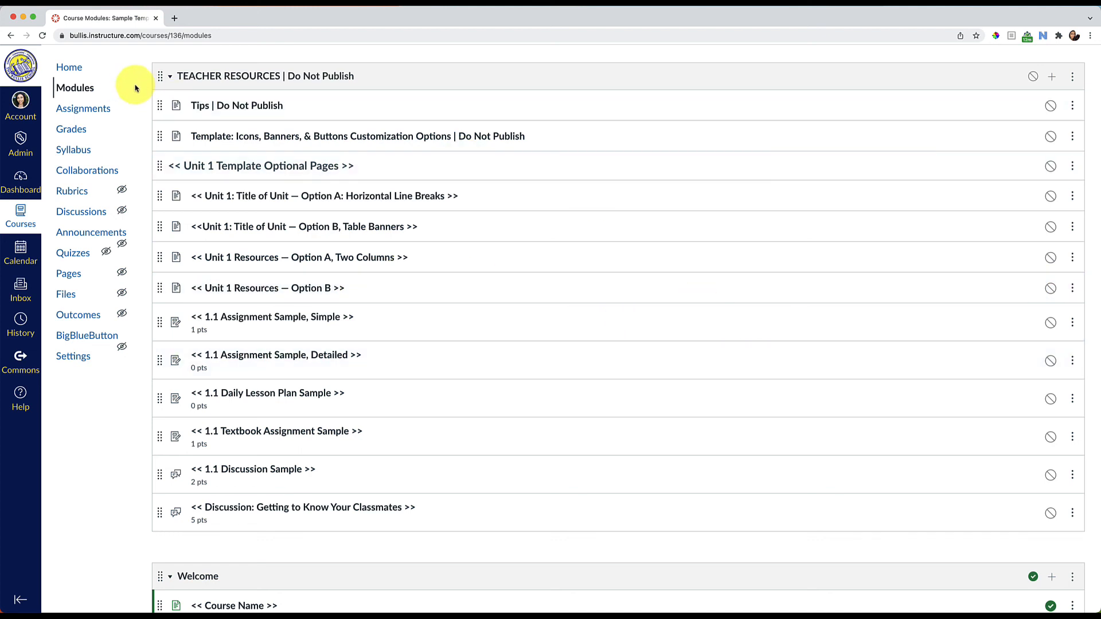
click(168, 77)
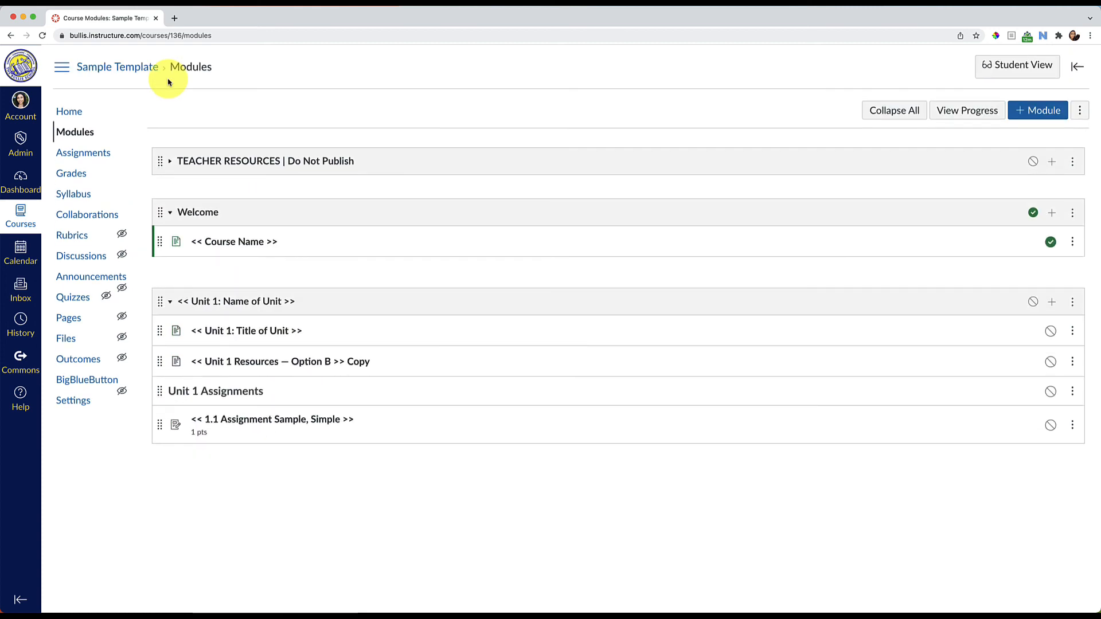